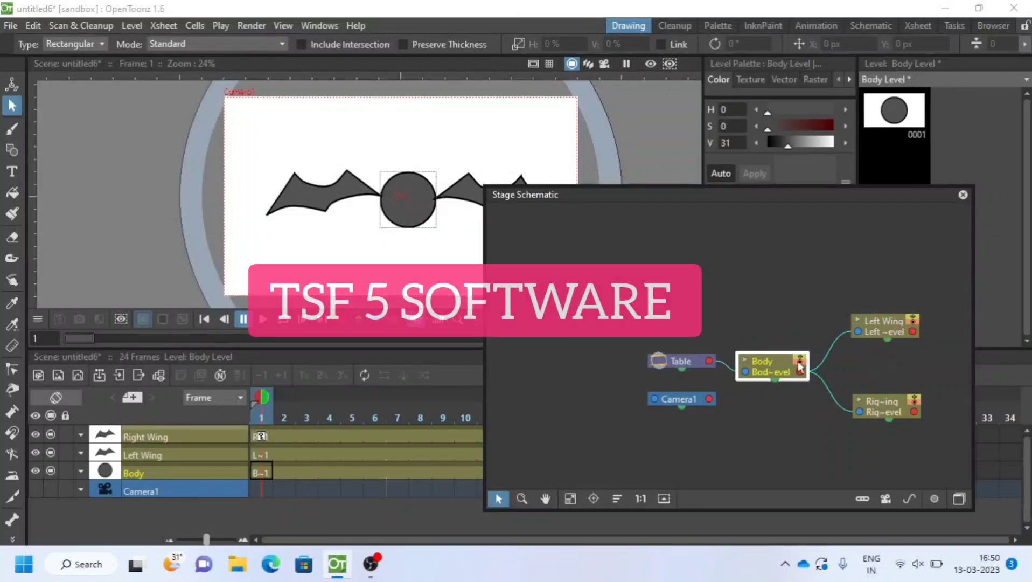
Check that the Left Wing and Right Wing nodes link to Body, then close the Stage Schematic.
{"action": "left_click", "coordinate": [883, 327]}
{"action": "left_click", "coordinate": [888, 405]}
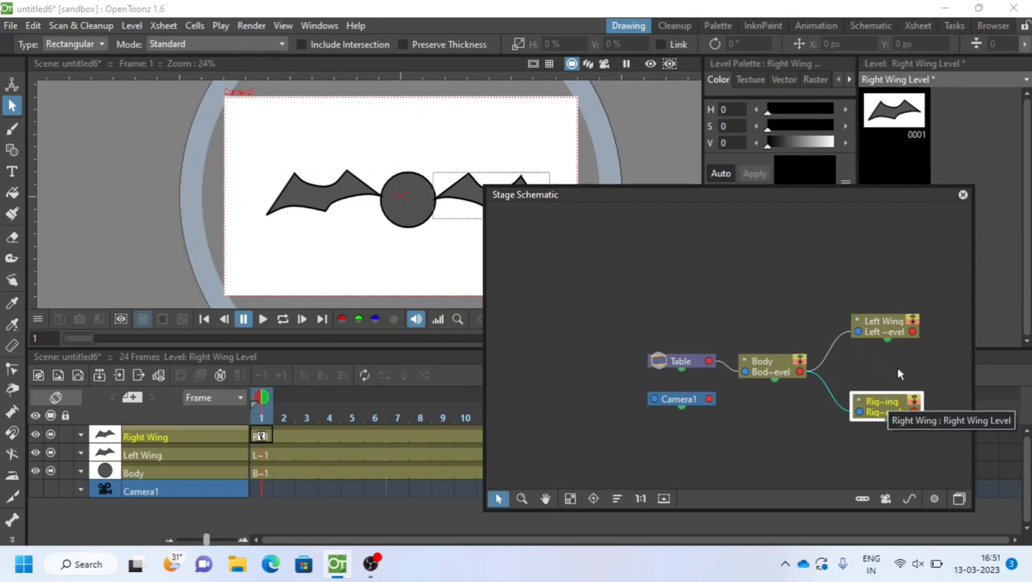
{"action": "left_click", "coordinate": [963, 195]}
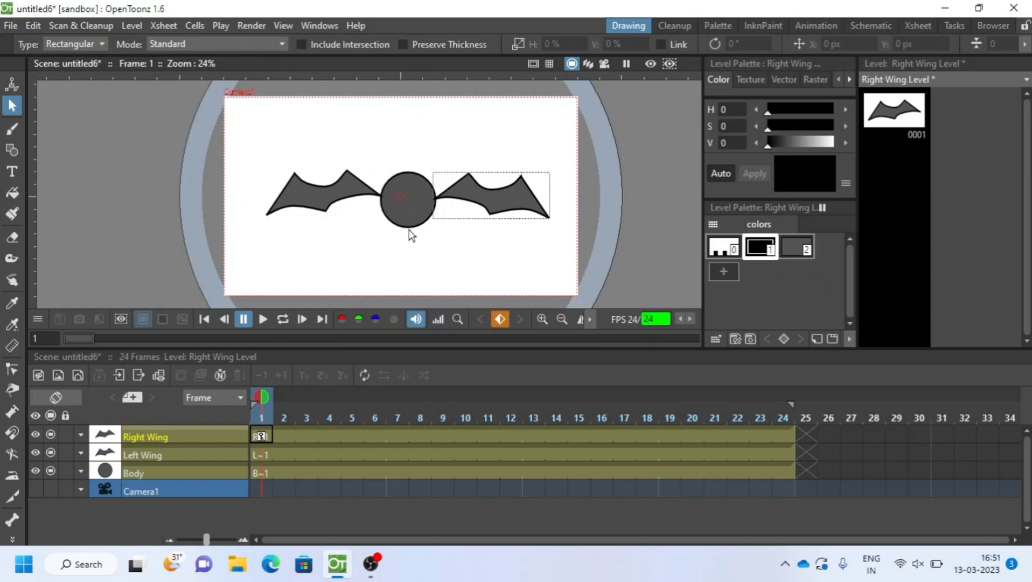
With the Animate tool in Center mode, move the Body pivot to the centre of the body.
{"action": "left_click", "coordinate": [12, 84]}
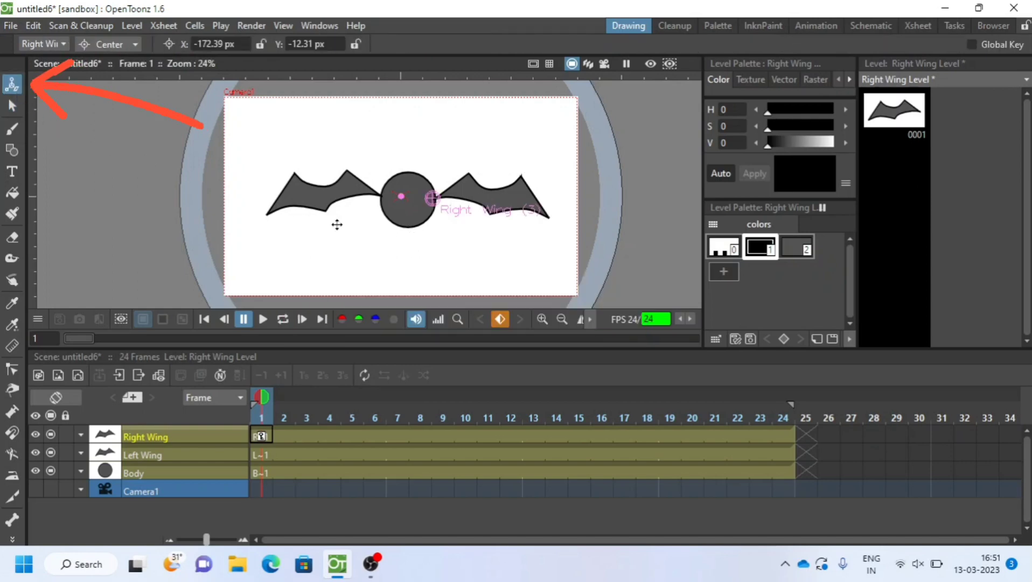
{"action": "left_click", "coordinate": [115, 46]}
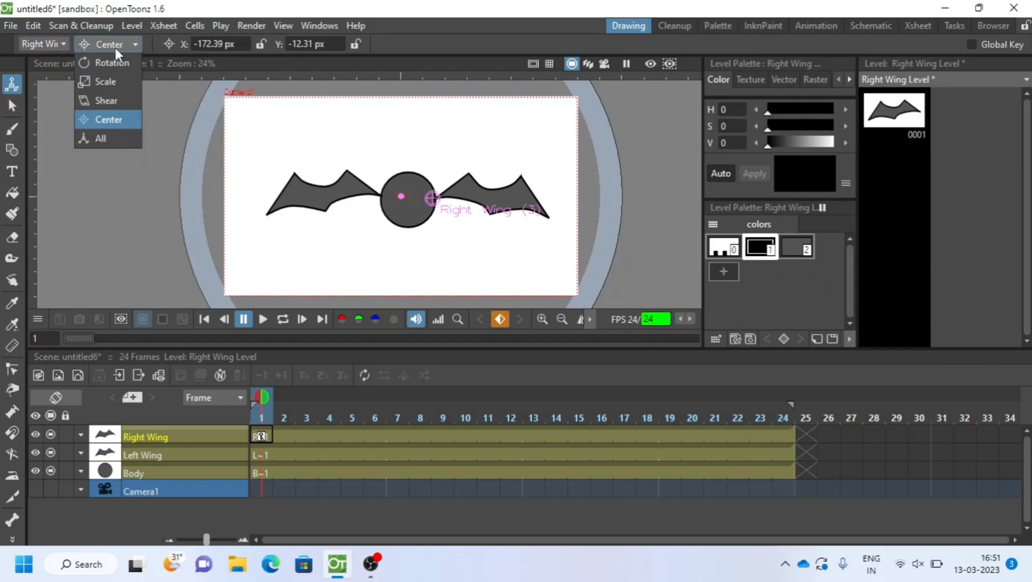
{"action": "left_click", "coordinate": [115, 62]}
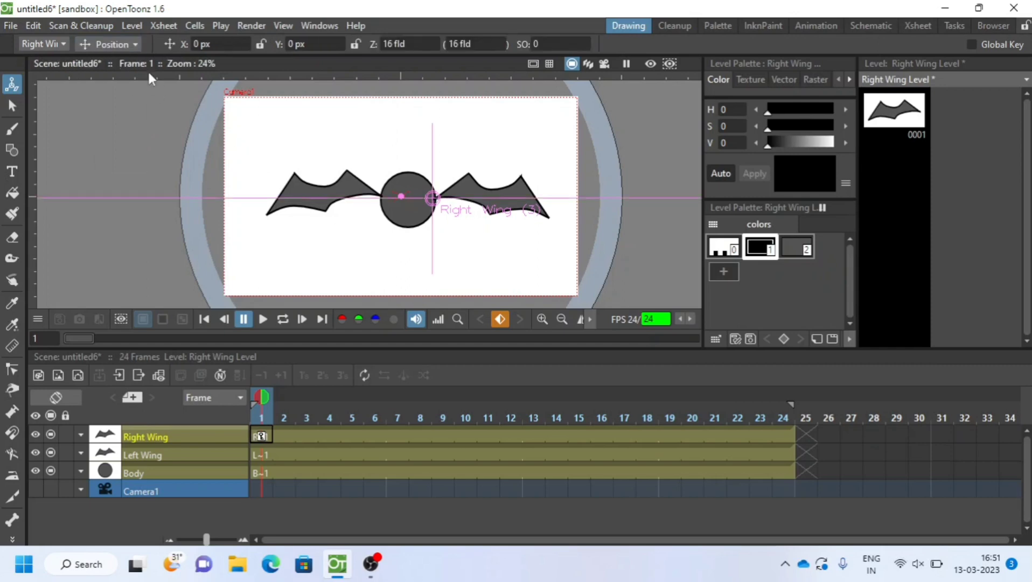
{"action": "left_click", "coordinate": [118, 44]}
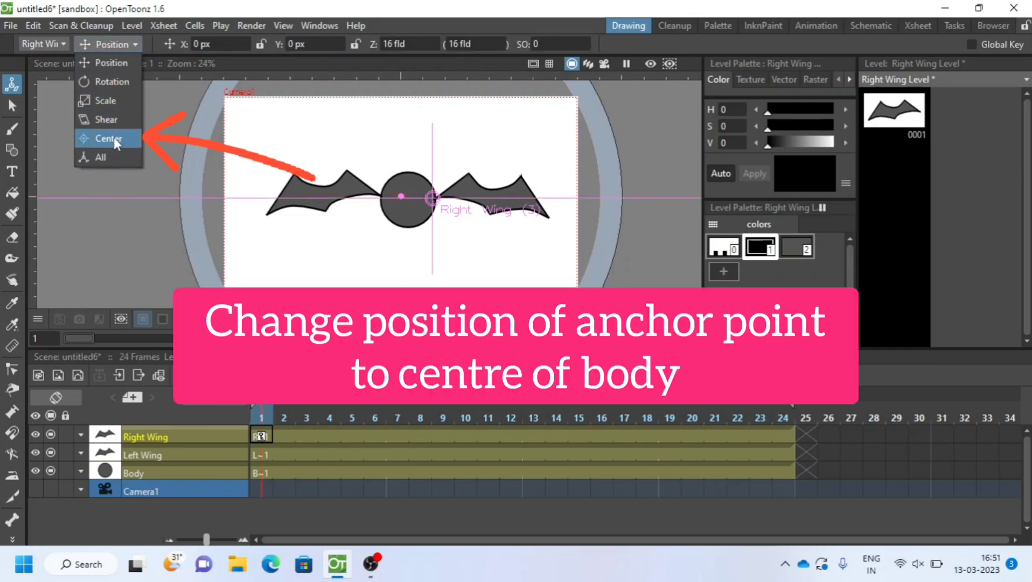
{"action": "left_click", "coordinate": [114, 138]}
{"action": "left_click", "coordinate": [148, 475]}
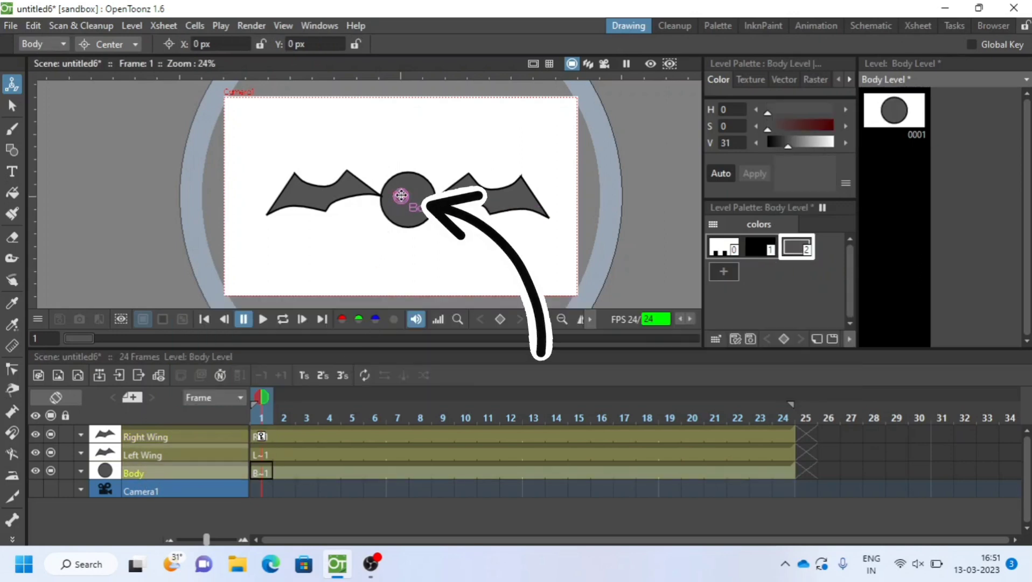
{"action": "left_click_drag", "start_coordinate": [402, 197], "coordinate": [408, 200]}
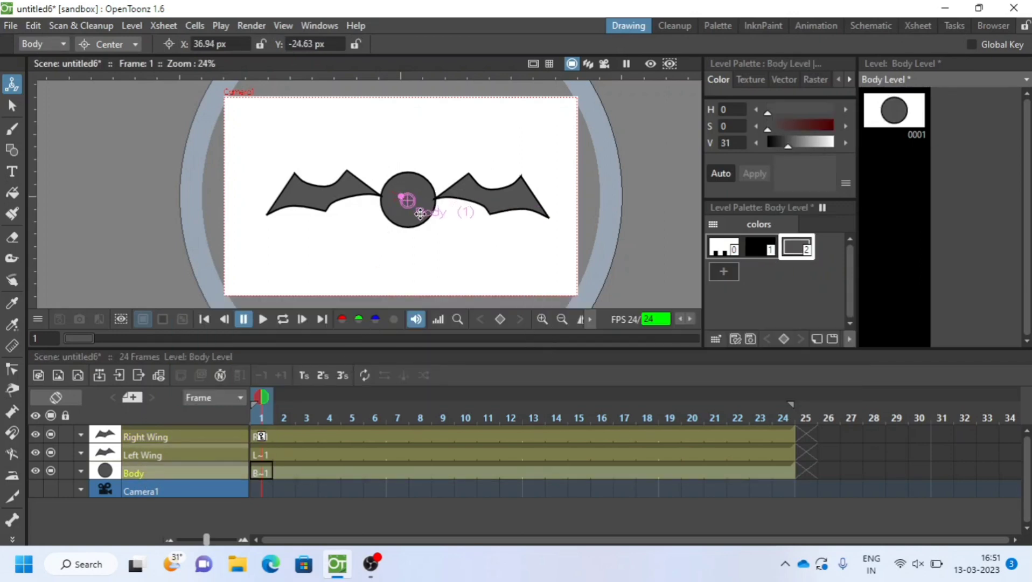
Reposition Body to X -24.63 px, Y 20.52 px and key its position at frame 1.
{"action": "left_click", "coordinate": [107, 44]}
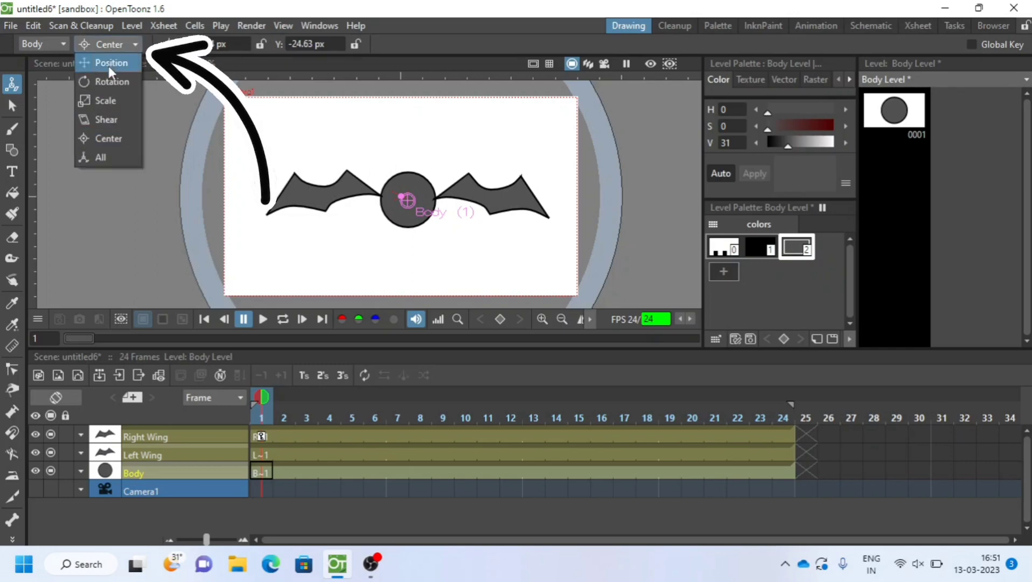
{"action": "left_click", "coordinate": [108, 66]}
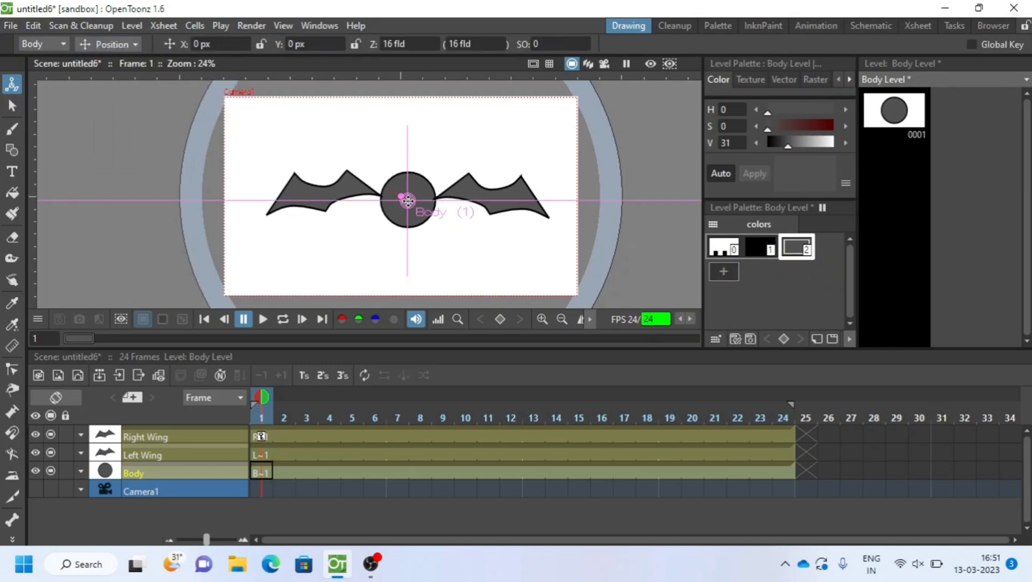
{"action": "mouse_move", "coordinate": [407, 200]}
{"action": "left_mouse_down"}
{"action": "mouse_move", "coordinate": [405, 170]}
{"action": "mouse_move", "coordinate": [373, 205]}
{"action": "mouse_move", "coordinate": [339, 207]}
{"action": "mouse_move", "coordinate": [463, 214]}
{"action": "mouse_move", "coordinate": [471, 156]}
{"action": "mouse_move", "coordinate": [351, 159]}
{"action": "mouse_move", "coordinate": [345, 240]}
{"action": "mouse_move", "coordinate": [452, 248]}
{"action": "mouse_move", "coordinate": [442, 207]}
{"action": "mouse_move", "coordinate": [415, 189]}
{"action": "mouse_move", "coordinate": [403, 197]}
{"action": "left_mouse_up"}
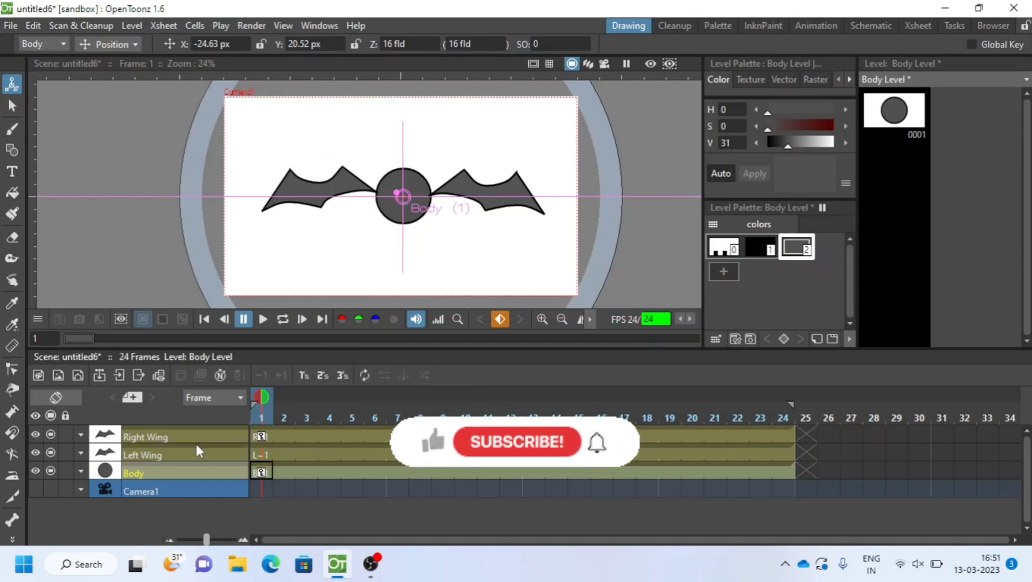
Rotate the Left Wing 11.76° about its joint at frame 1 and key it, then select Right Wing.
{"action": "left_click", "coordinate": [177, 451]}
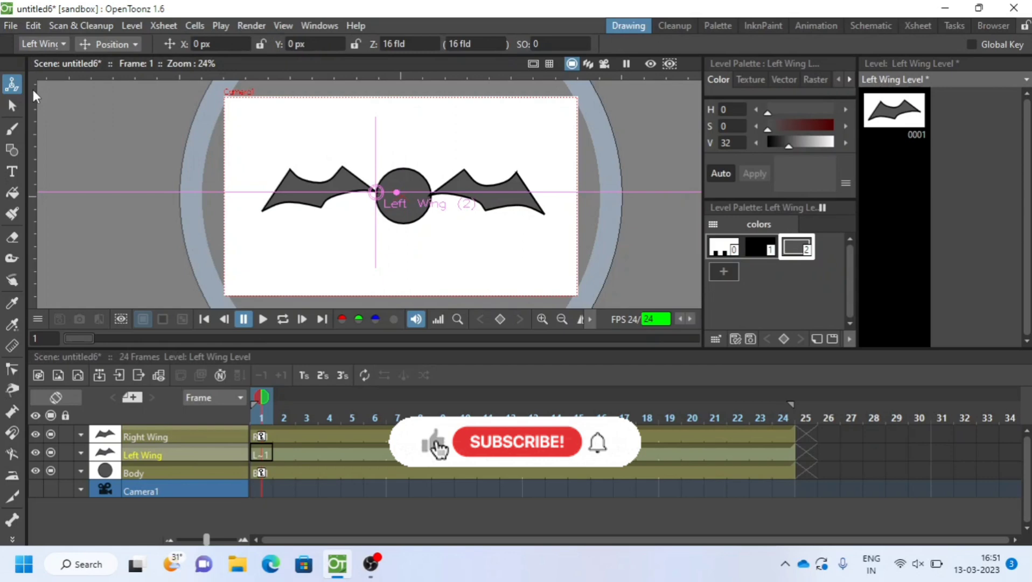
{"action": "left_click", "coordinate": [116, 45]}
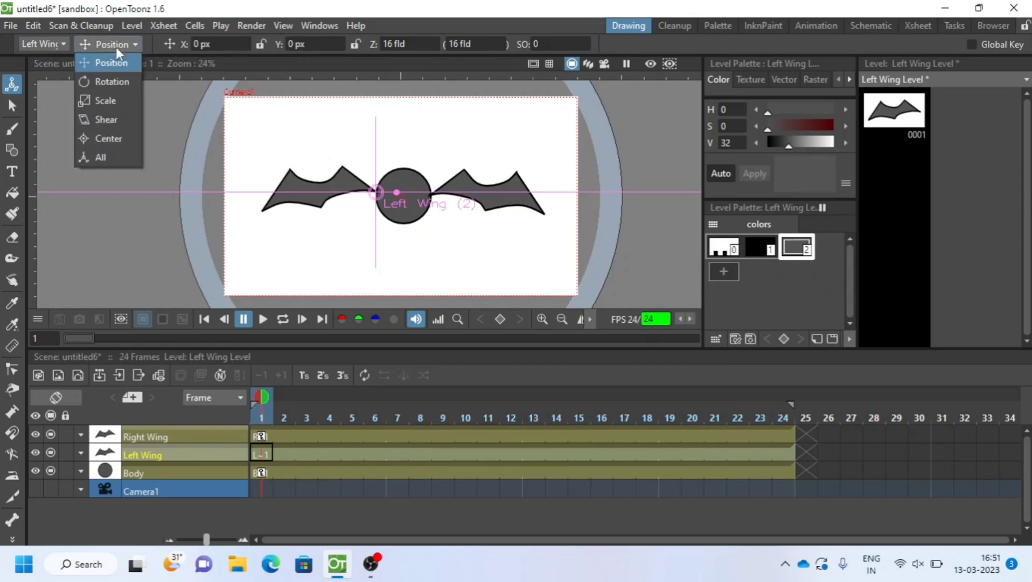
{"action": "left_click", "coordinate": [112, 82]}
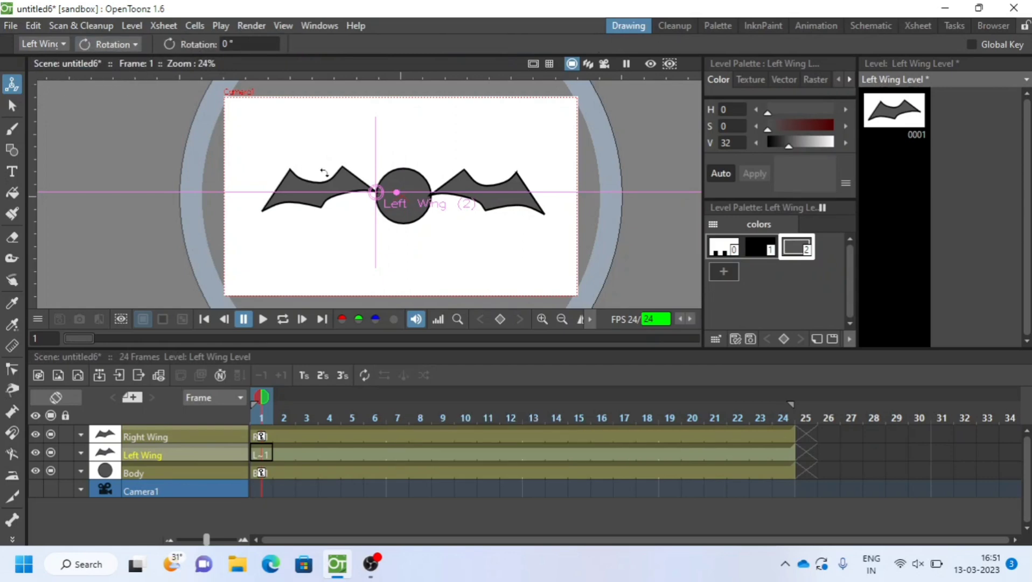
{"action": "left_click_drag", "start_coordinate": [324, 173], "coordinate": [325, 188]}
{"action": "left_click", "coordinate": [213, 437]}
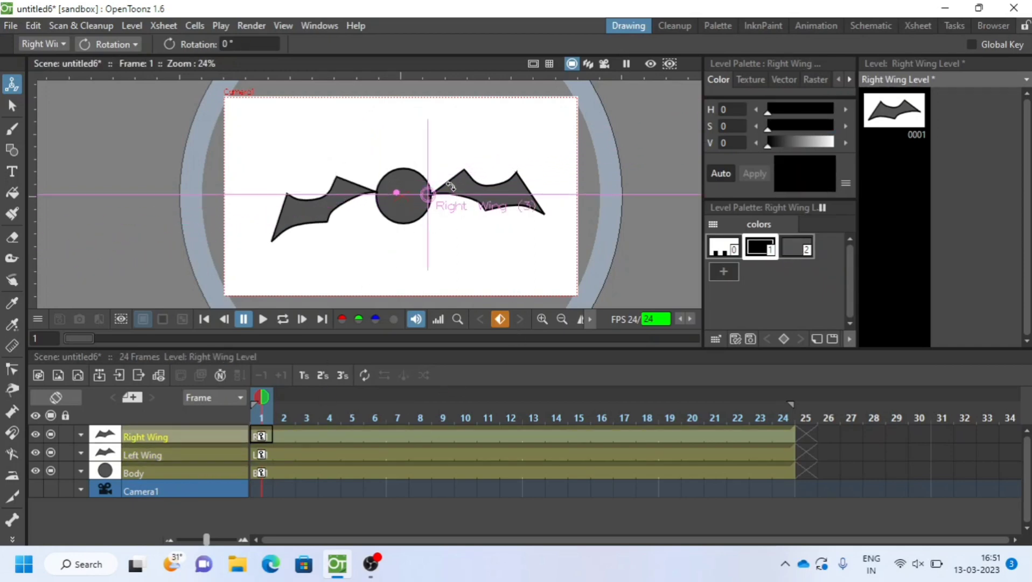
Key Right Wing at -39.59° on frame 1, then raise both wings at frame 3 (Right Wing 4.69°).
{"action": "left_click_drag", "start_coordinate": [451, 186], "coordinate": [450, 204]}
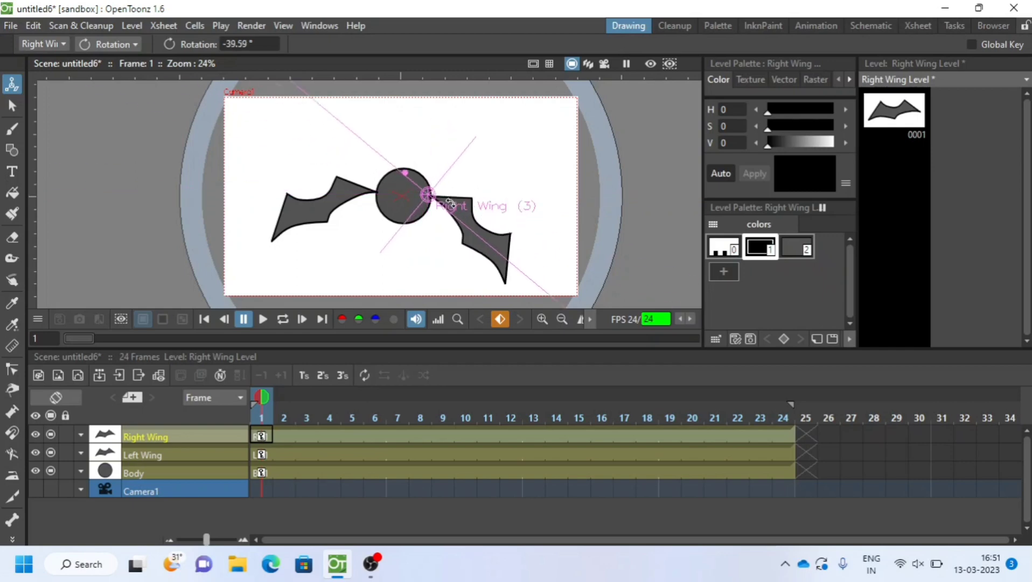
{"action": "left_click_drag", "start_coordinate": [267, 395], "coordinate": [302, 392]}
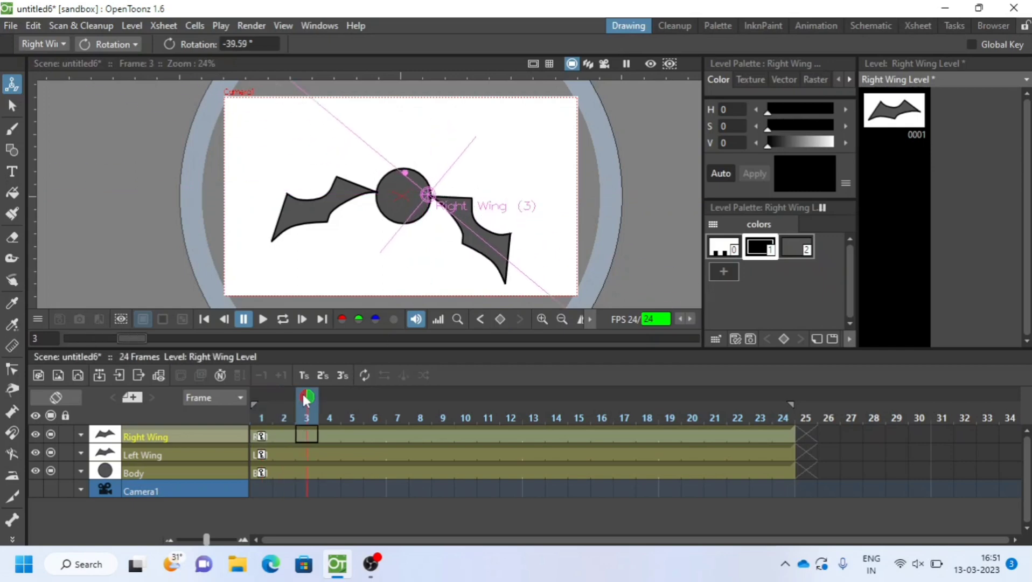
{"action": "left_click_drag", "start_coordinate": [444, 195], "coordinate": [443, 180]}
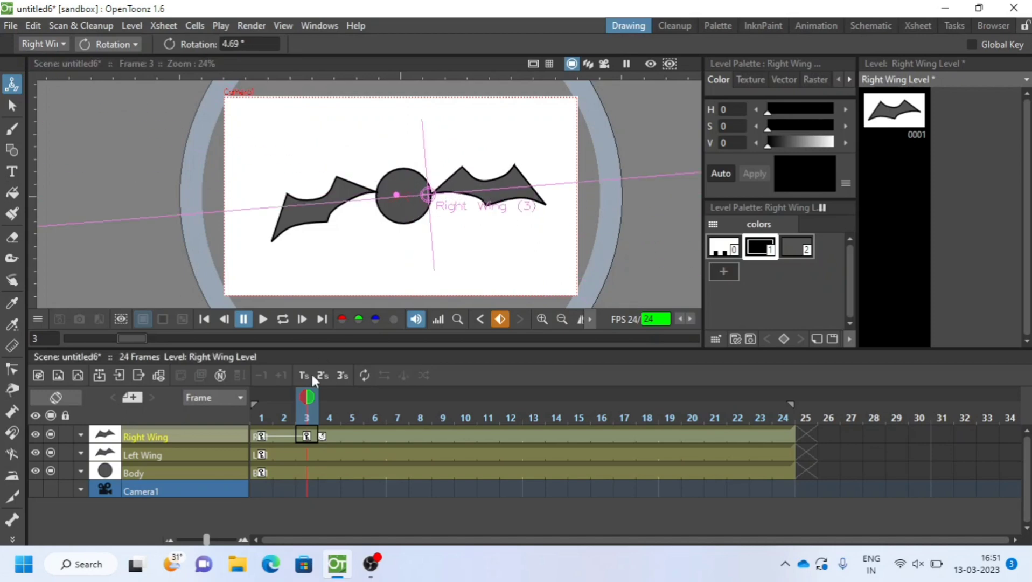
{"action": "left_click", "coordinate": [195, 457]}
{"action": "left_click_drag", "start_coordinate": [377, 166], "coordinate": [400, 166]}
Lower both wings again at frame 6 (Left Wing 20.43°) and return to frame 1.
{"action": "left_click_drag", "start_coordinate": [308, 393], "coordinate": [367, 393]}
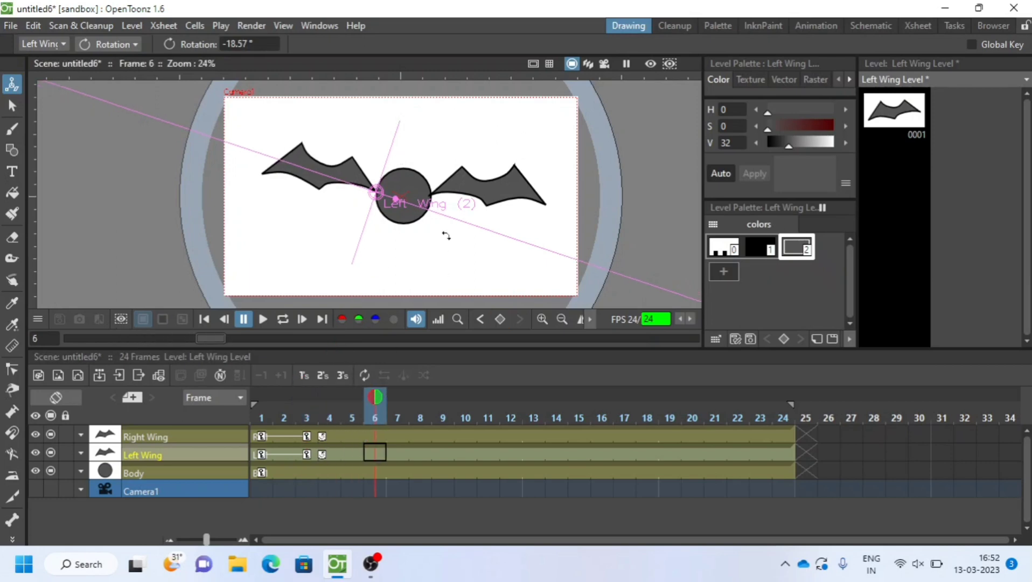
{"action": "left_click_drag", "start_coordinate": [383, 177], "coordinate": [370, 179]}
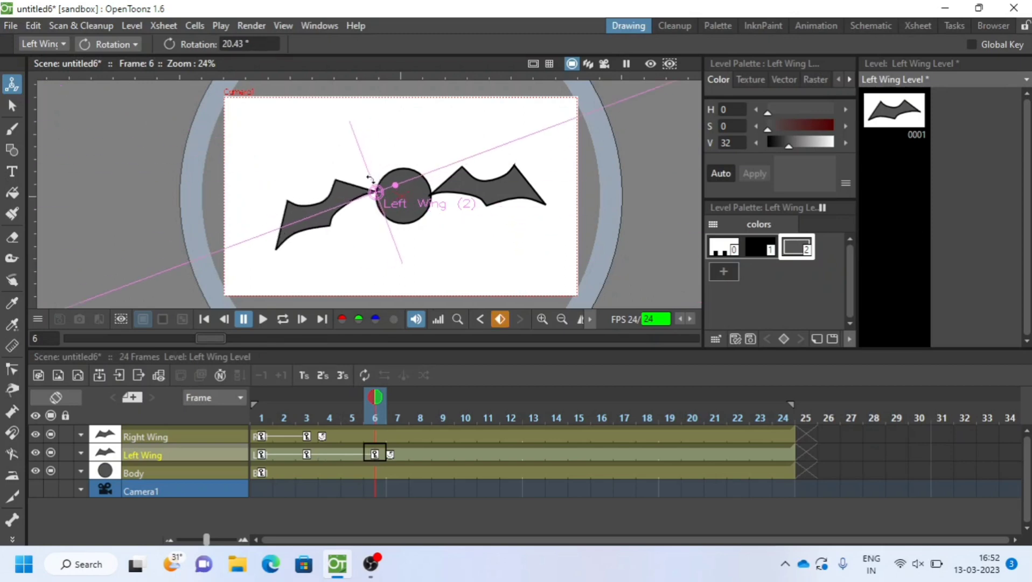
{"action": "left_click", "coordinate": [375, 435]}
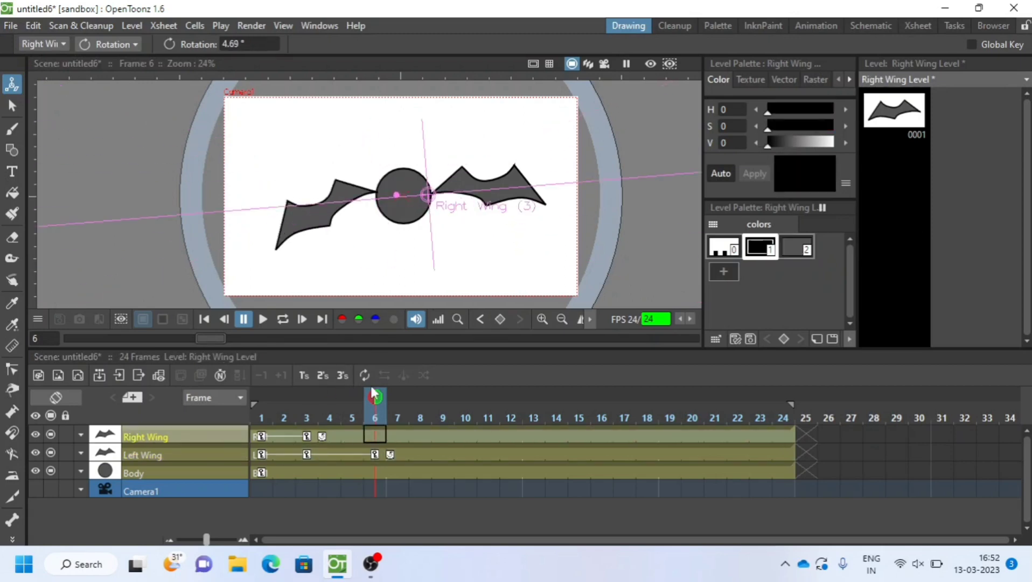
{"action": "left_click_drag", "start_coordinate": [457, 177], "coordinate": [459, 200]}
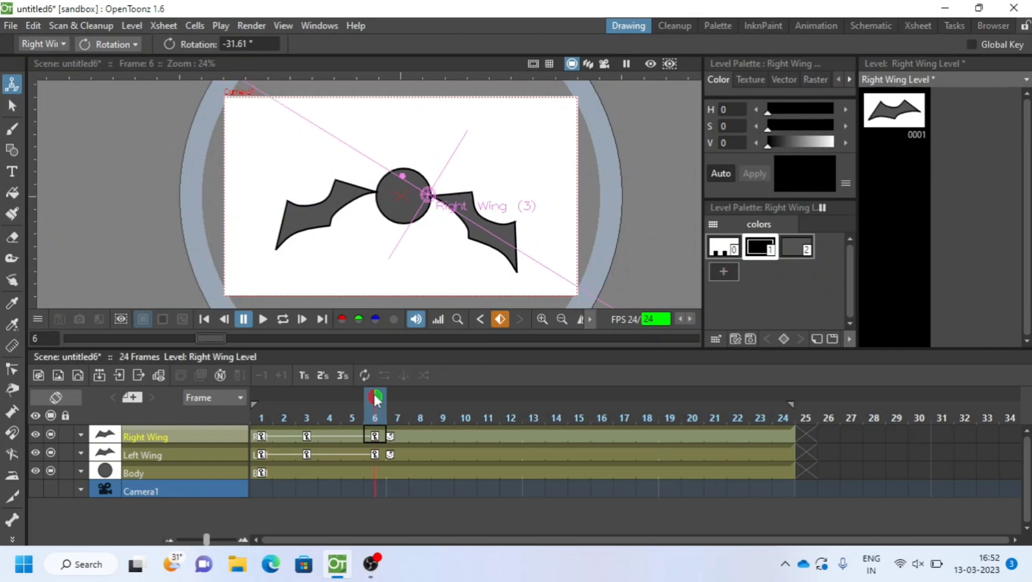
{"action": "left_click_drag", "start_coordinate": [376, 398], "coordinate": [270, 409]}
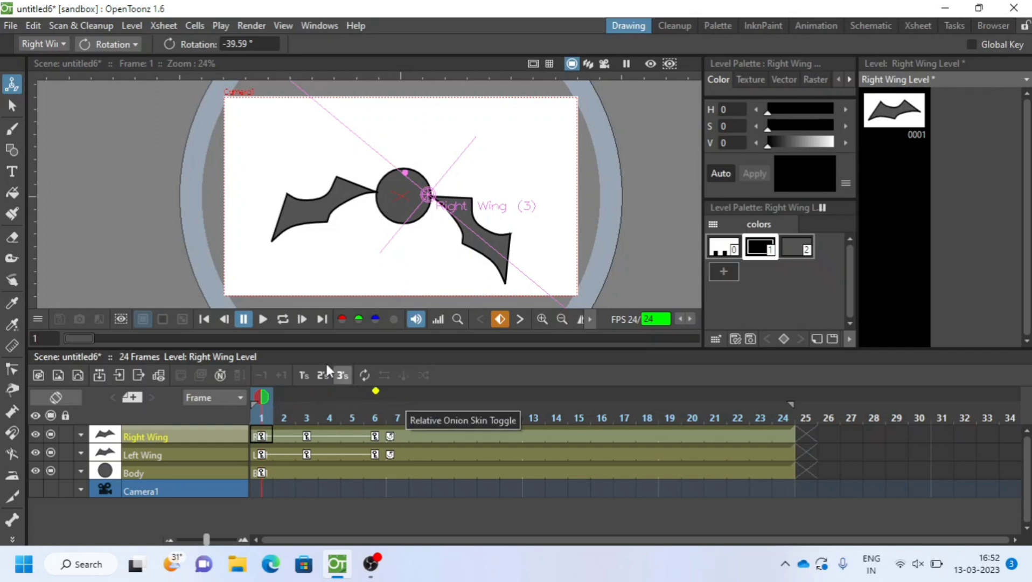
Preview the current wing flap and rewind to frame 1.
{"action": "left_click", "coordinate": [263, 320]}
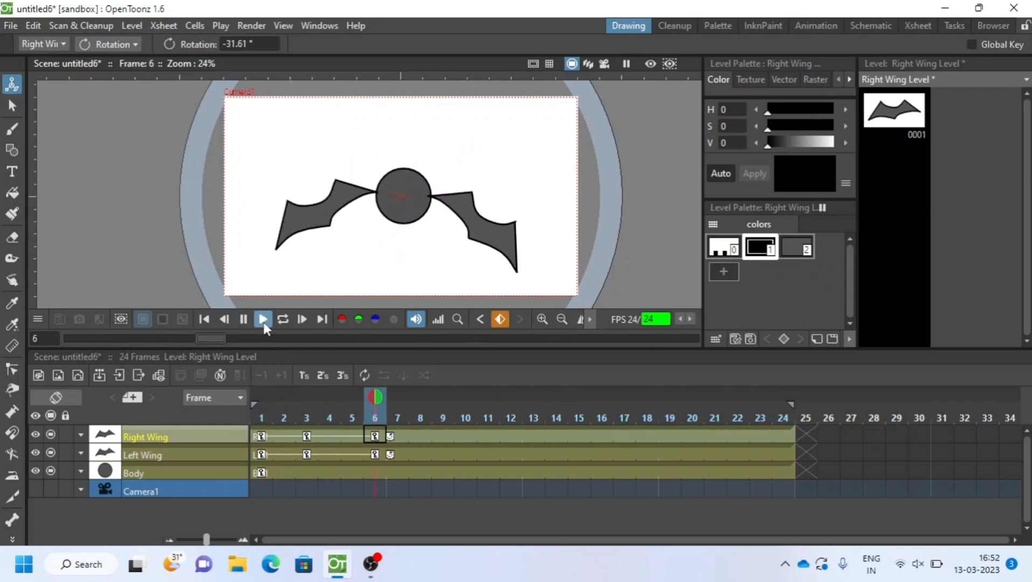
{"action": "left_click", "coordinate": [263, 321]}
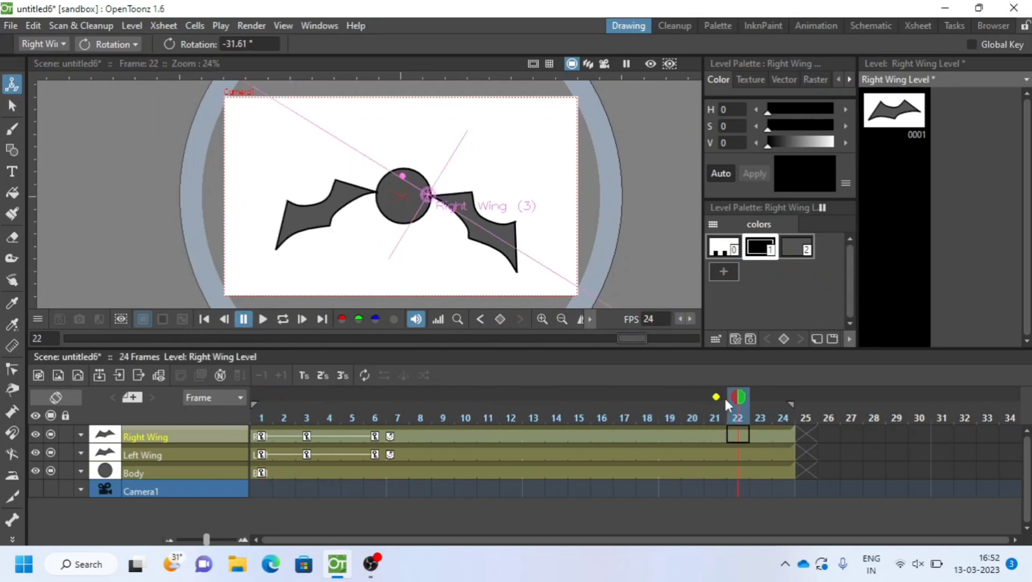
{"action": "left_click_drag", "start_coordinate": [724, 398], "coordinate": [260, 399]}
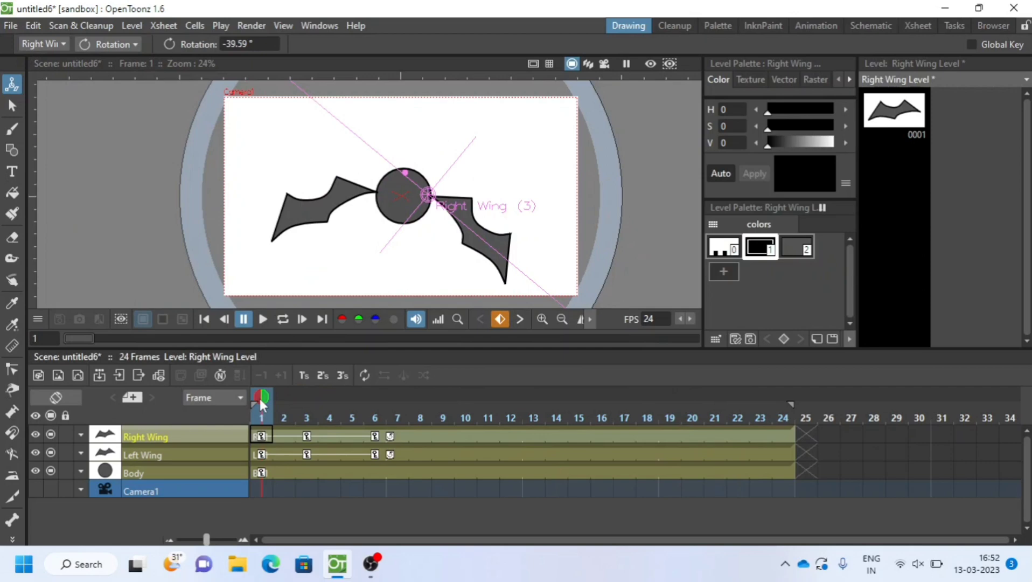
Retime the wings' rotation keys to frames 1, 4 and 8 and play the result back.
{"action": "left_click", "coordinate": [376, 439]}
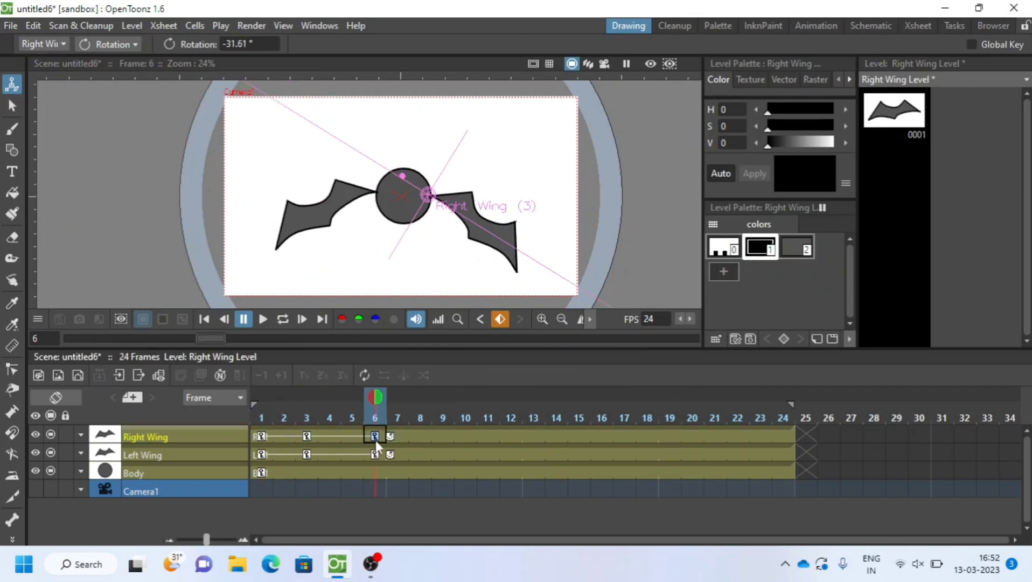
{"action": "left_click", "coordinate": [421, 437]}
{"action": "left_click", "coordinate": [307, 437]}
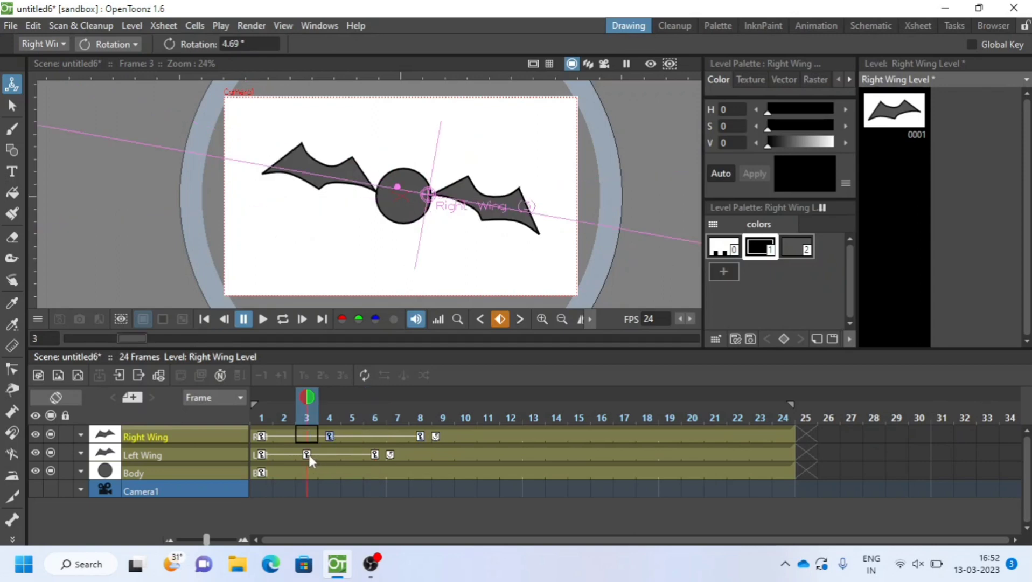
{"action": "left_click", "coordinate": [372, 454]}
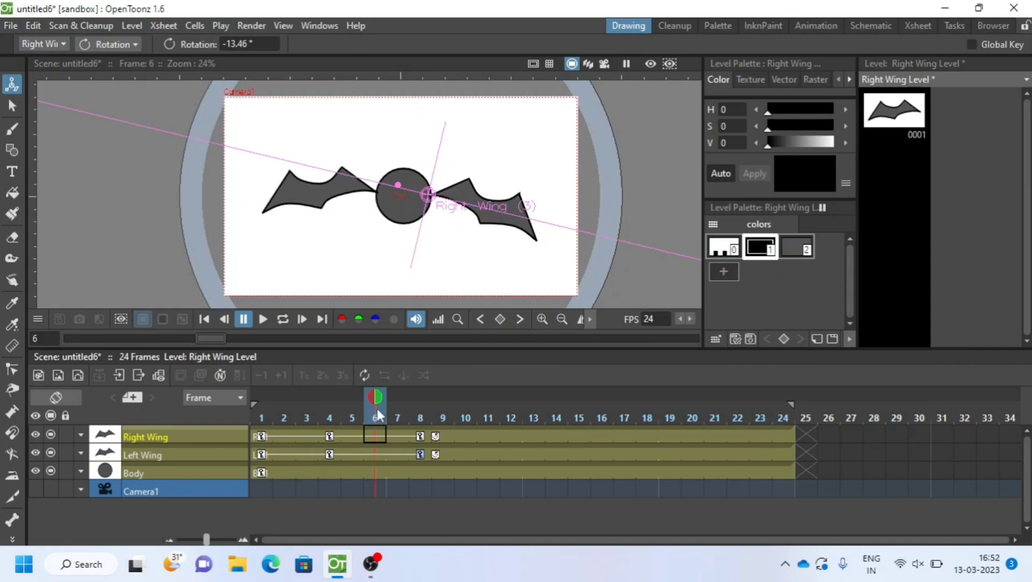
{"action": "left_click_drag", "start_coordinate": [375, 399], "coordinate": [255, 403]}
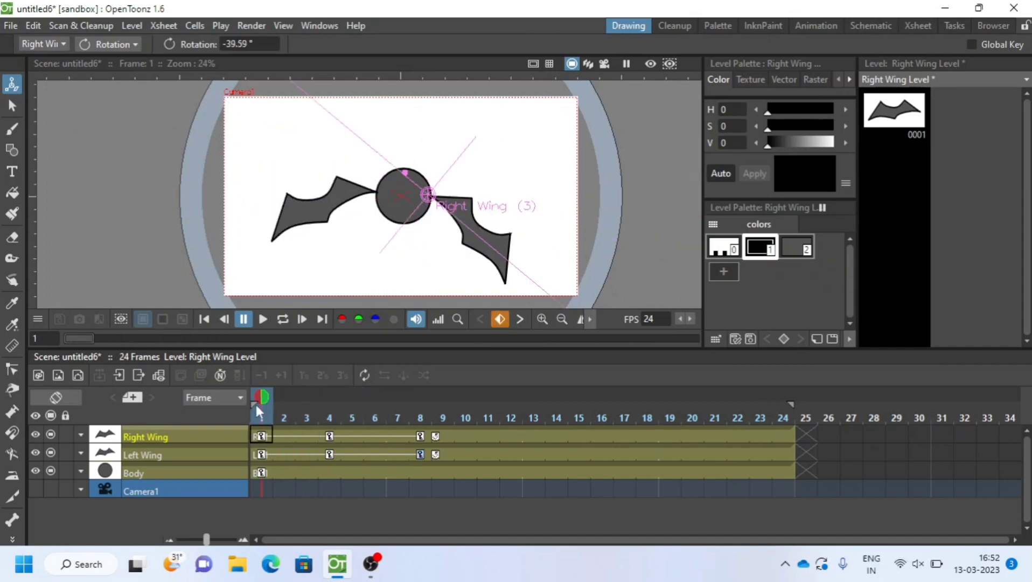
{"action": "left_click", "coordinate": [262, 323]}
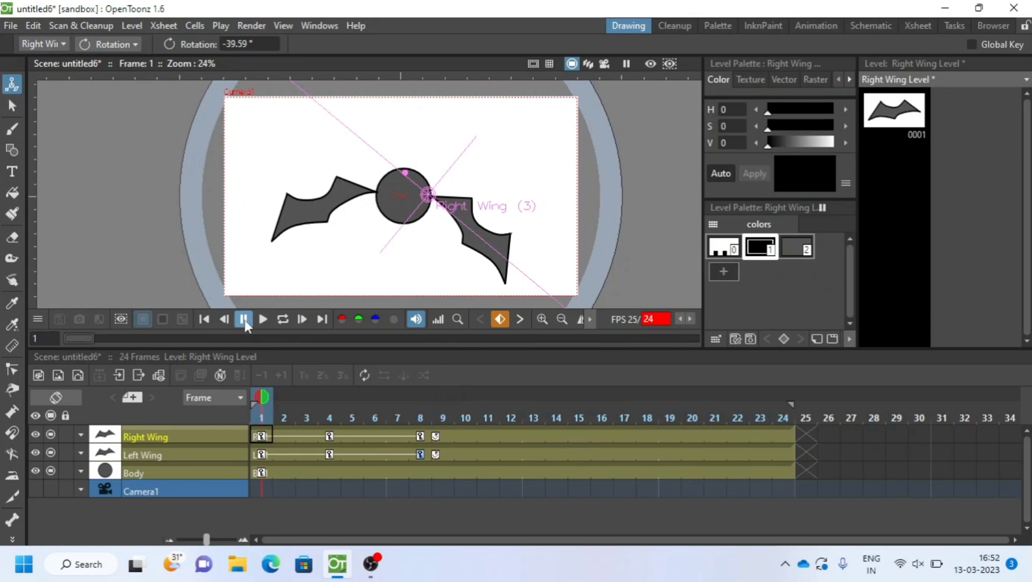
{"action": "left_click", "coordinate": [261, 438]}
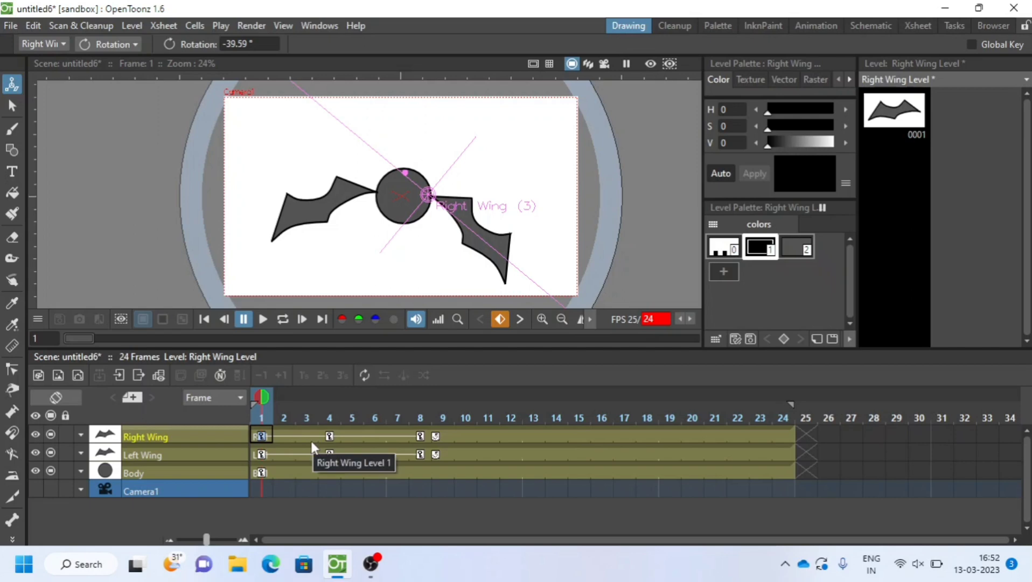
Paste each wing's frame-1 rotation key at frame 12, then rewind and preview the flap.
{"action": "key", "text": "ctrl+c"}
{"action": "left_click", "coordinate": [511, 435]}
{"action": "key", "text": "ctrl+v"}
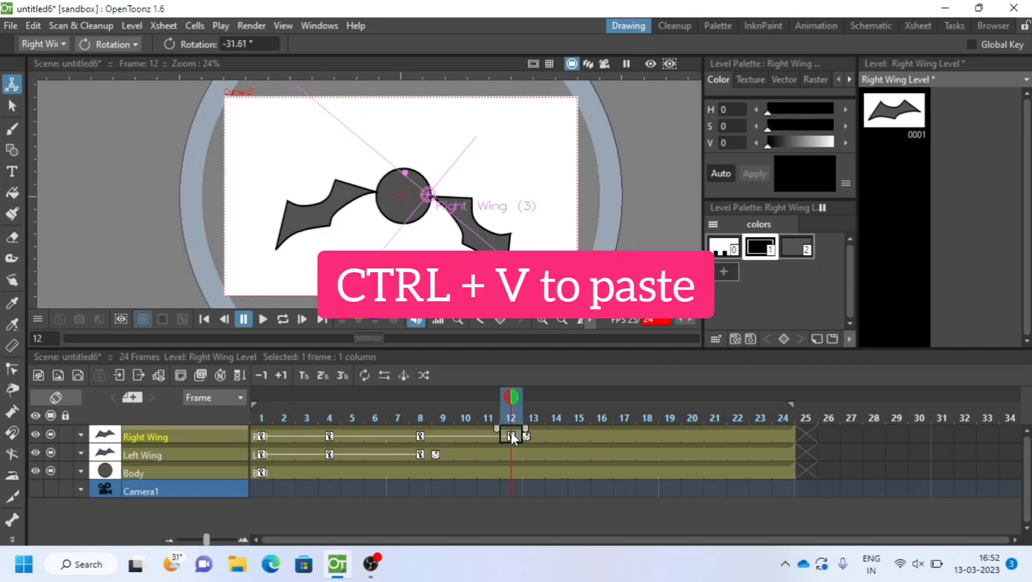
{"action": "left_click", "coordinate": [261, 453]}
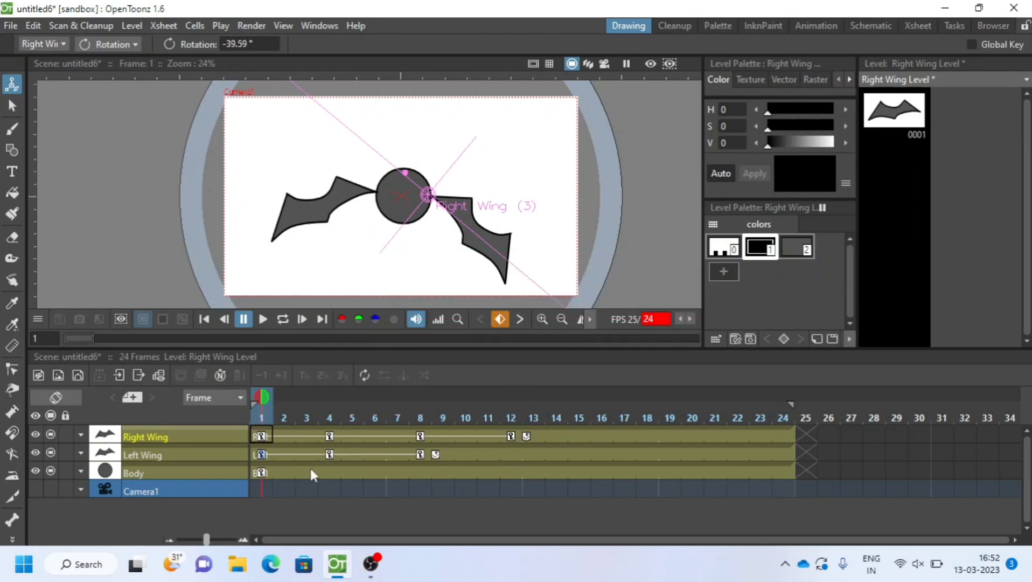
{"action": "left_click", "coordinate": [511, 453]}
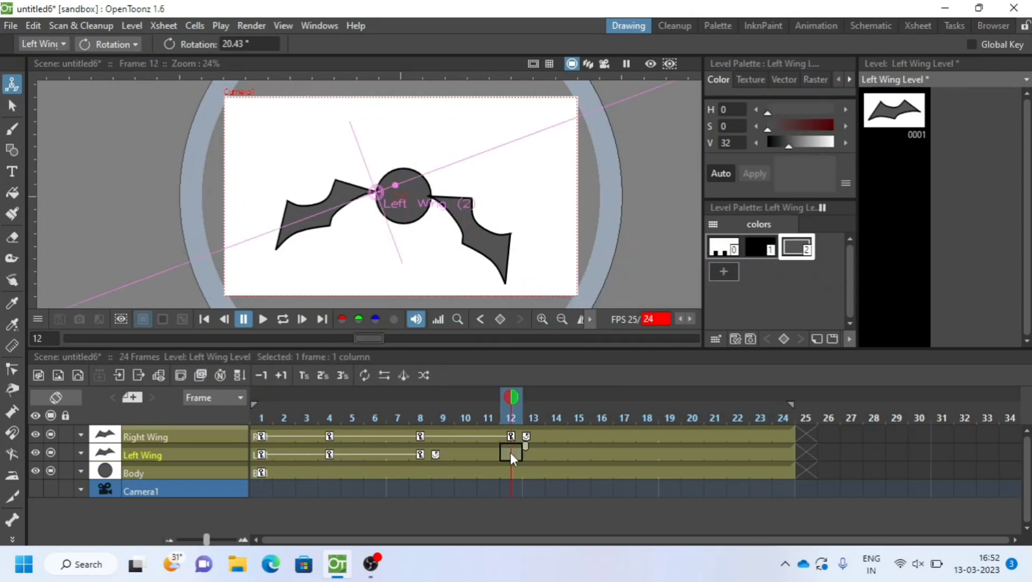
{"action": "key", "text": "ctrl+v"}
{"action": "left_click_drag", "start_coordinate": [512, 397], "coordinate": [263, 396]}
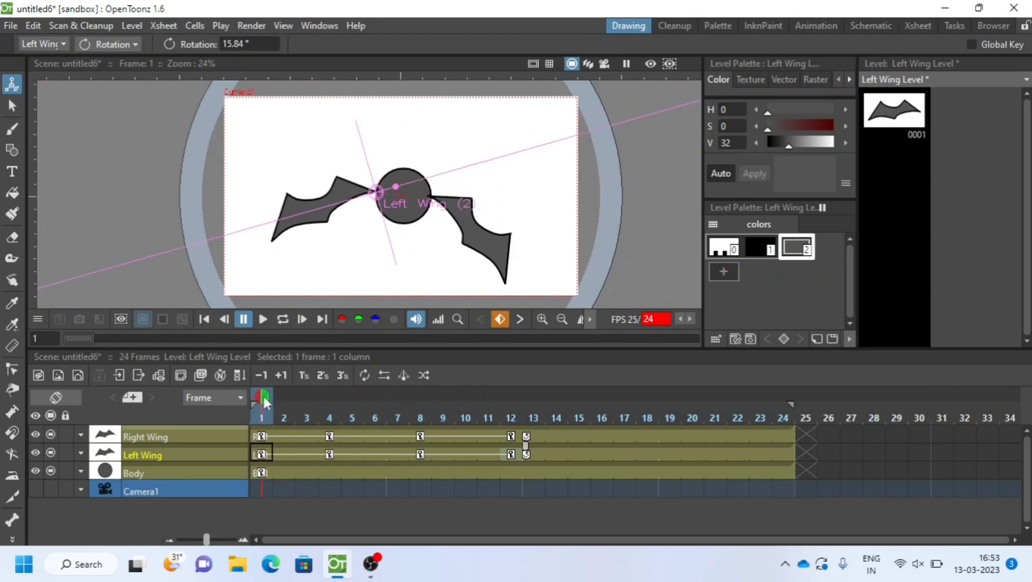
{"action": "left_click", "coordinate": [263, 322]}
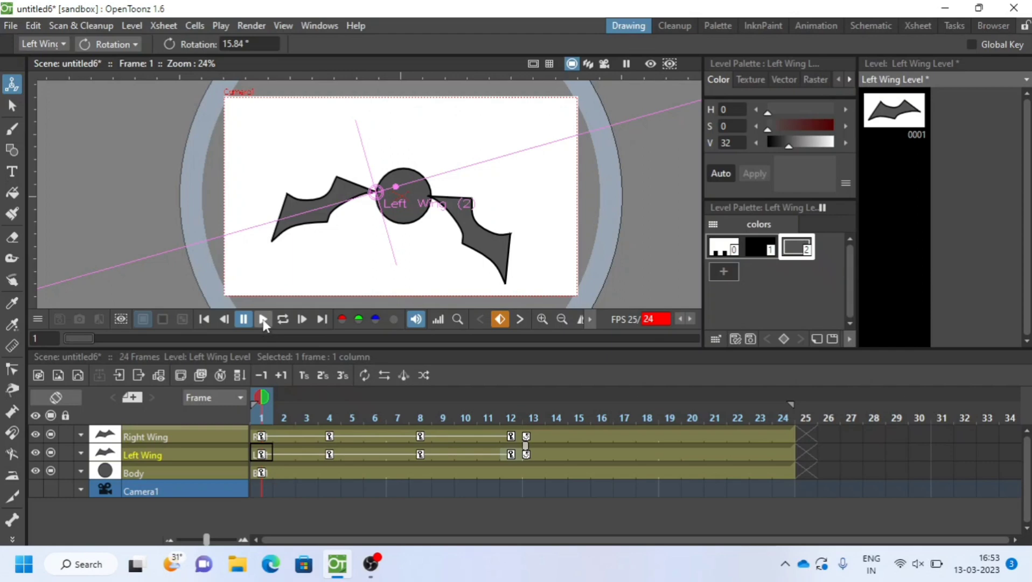
Turn on key cycling after frame 12 for Right Wing and Left Wing and play the looping flap.
{"action": "left_click", "coordinate": [262, 322]}
{"action": "left_click", "coordinate": [261, 436]}
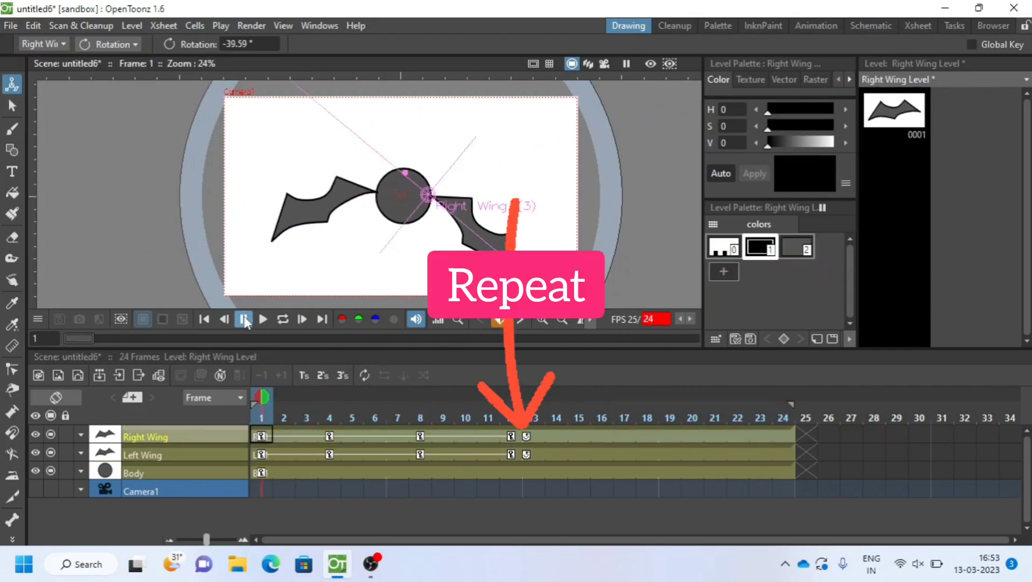
{"action": "left_click", "coordinate": [526, 436]}
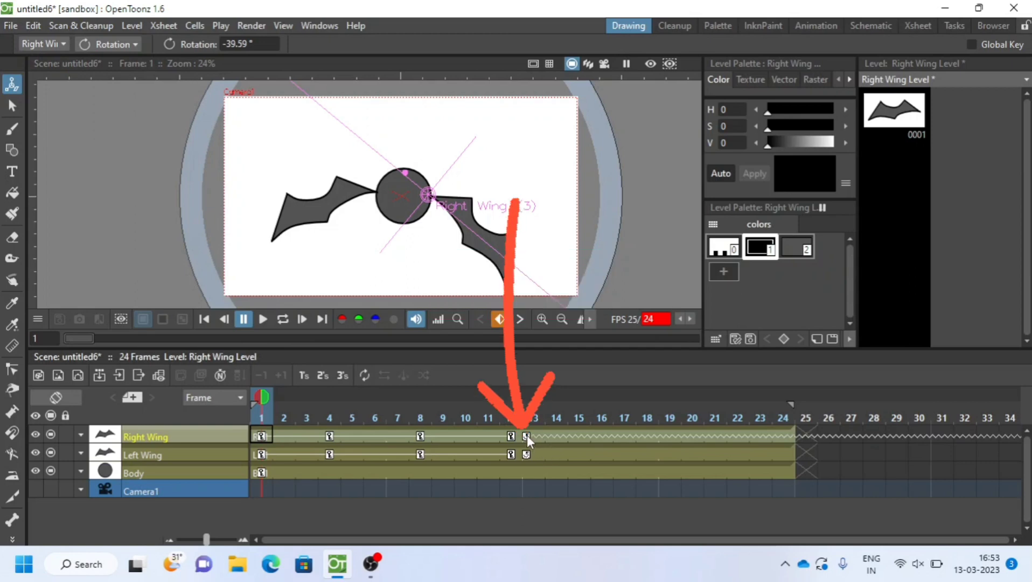
{"action": "left_click", "coordinate": [527, 454]}
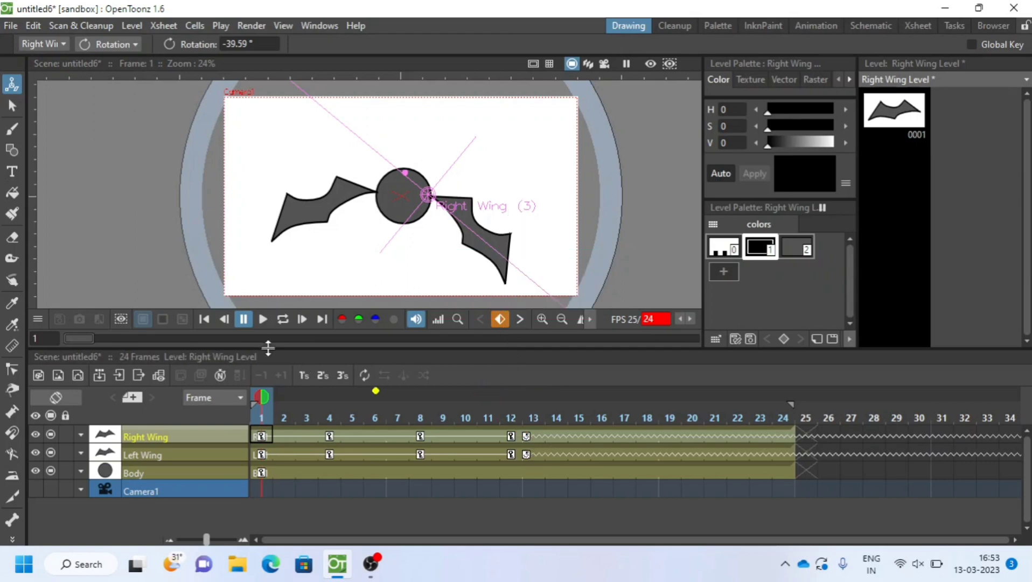
{"action": "left_click", "coordinate": [263, 319]}
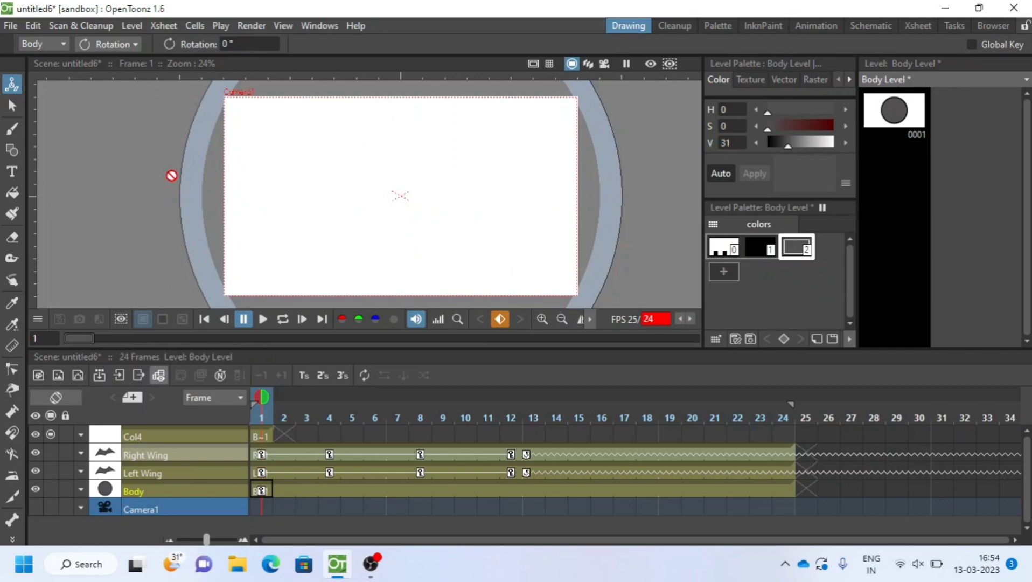
Load haunted-house-g28dcf5aae_.jpg from the Desktop via Load Level, importing it and keeping the existing file.
{"action": "left_click", "coordinate": [133, 25]}
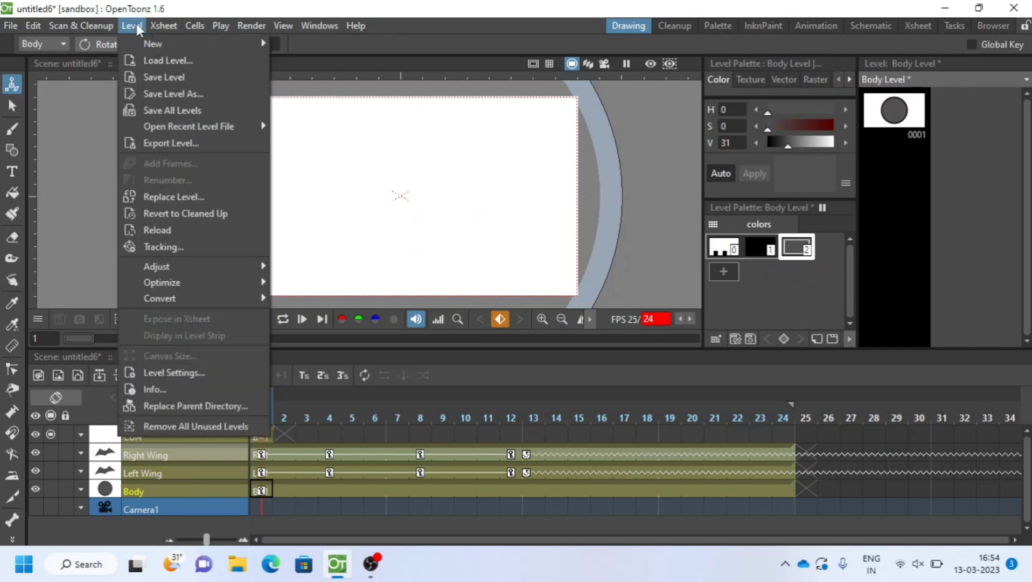
{"action": "left_click", "coordinate": [154, 63]}
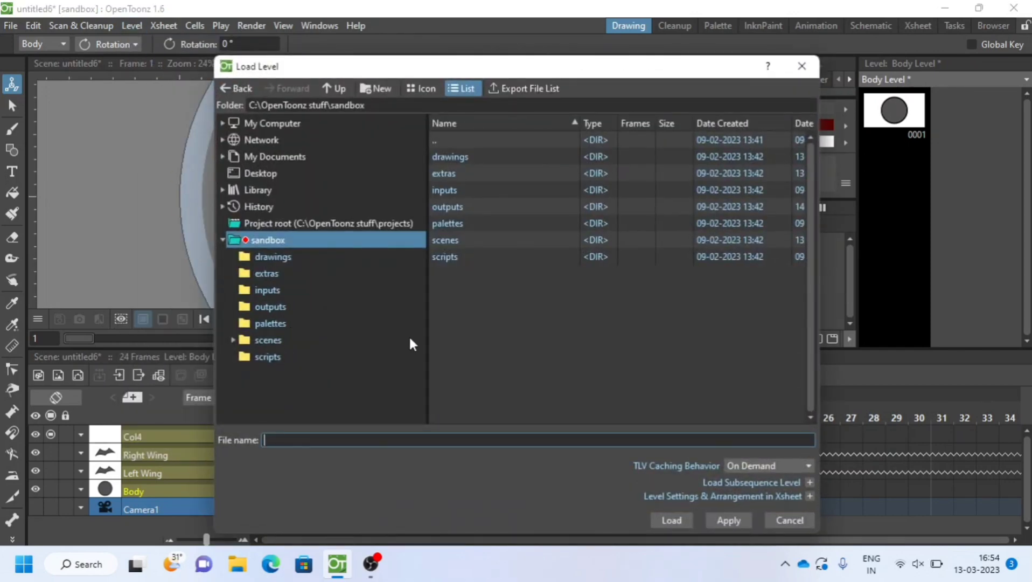
{"action": "left_click", "coordinate": [269, 175]}
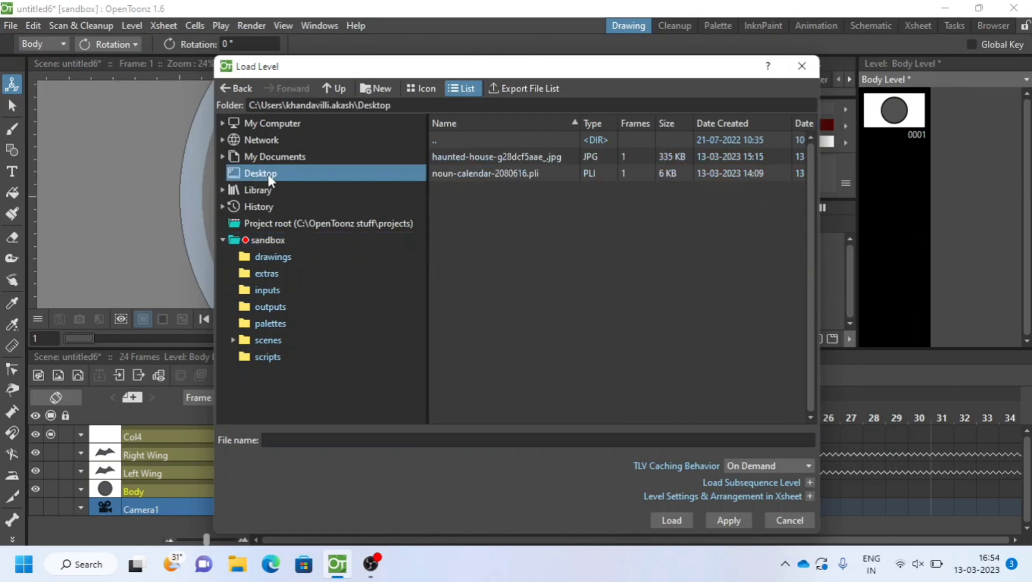
{"action": "left_click", "coordinate": [477, 156]}
{"action": "left_click", "coordinate": [672, 519]}
{"action": "left_click", "coordinate": [454, 304]}
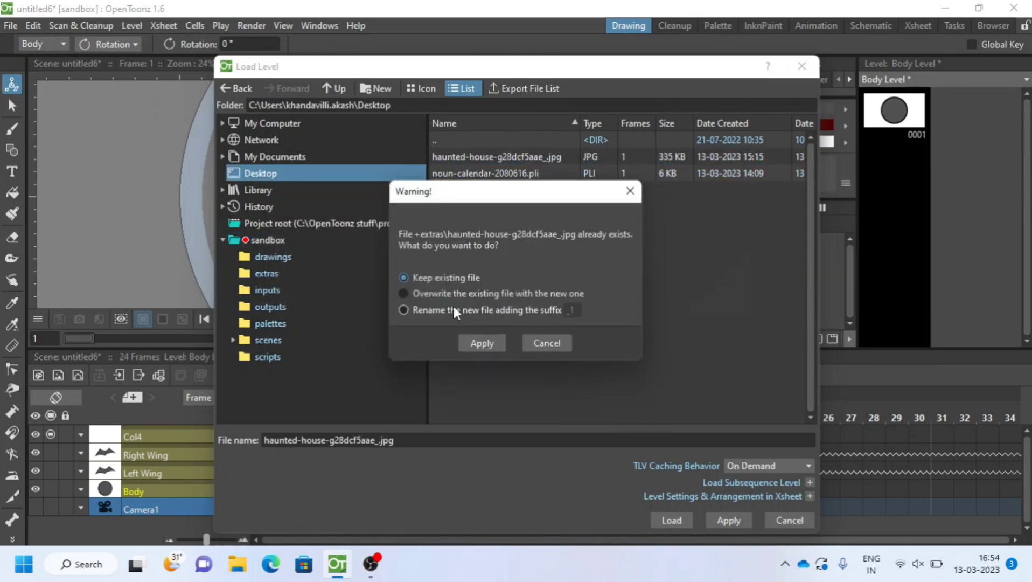
{"action": "left_click", "coordinate": [475, 345]}
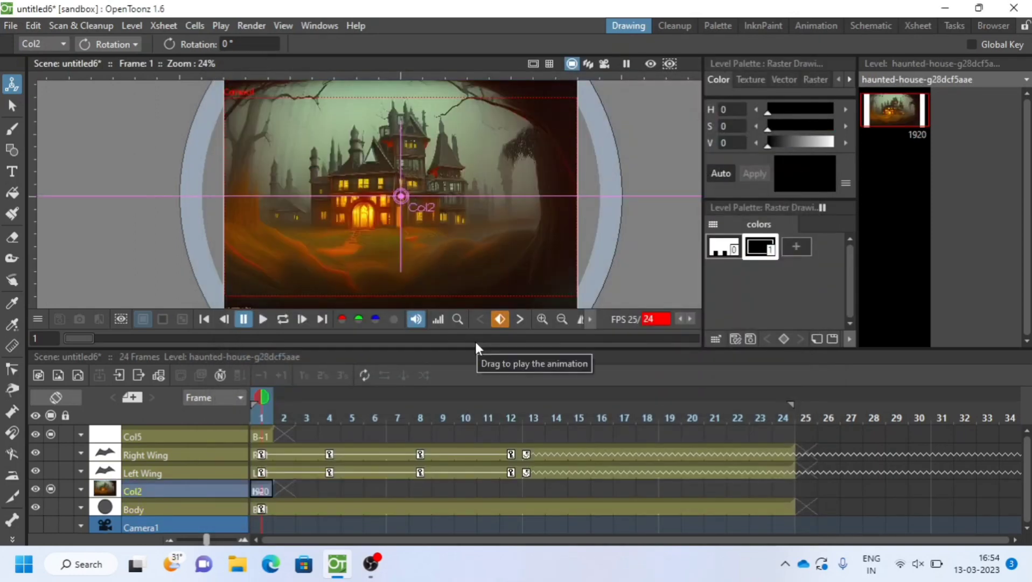
Delete the empty Col5 column.
{"action": "left_click", "coordinate": [155, 434]}
{"action": "right_click", "coordinate": [156, 435]}
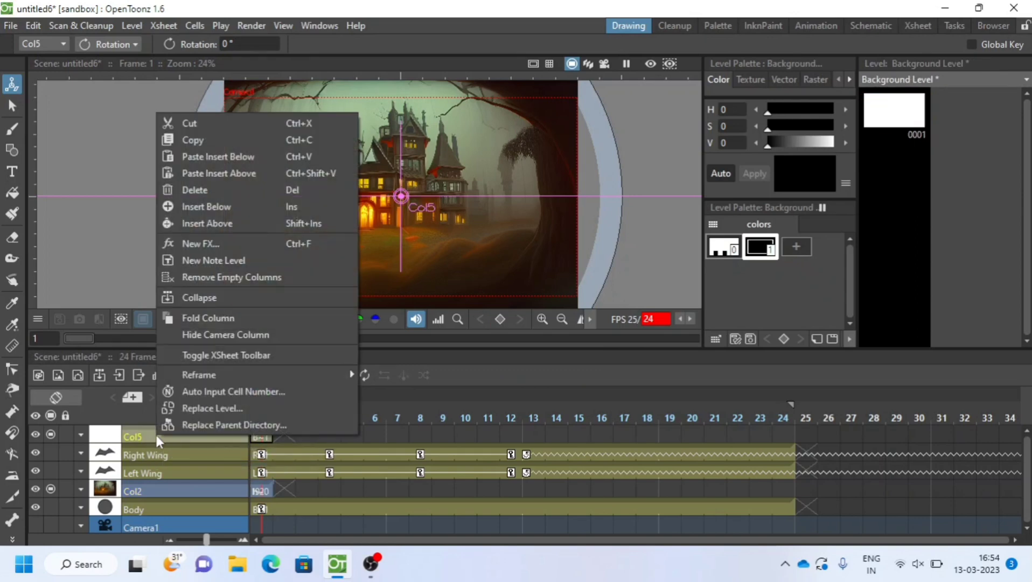
{"action": "left_click", "coordinate": [195, 189]}
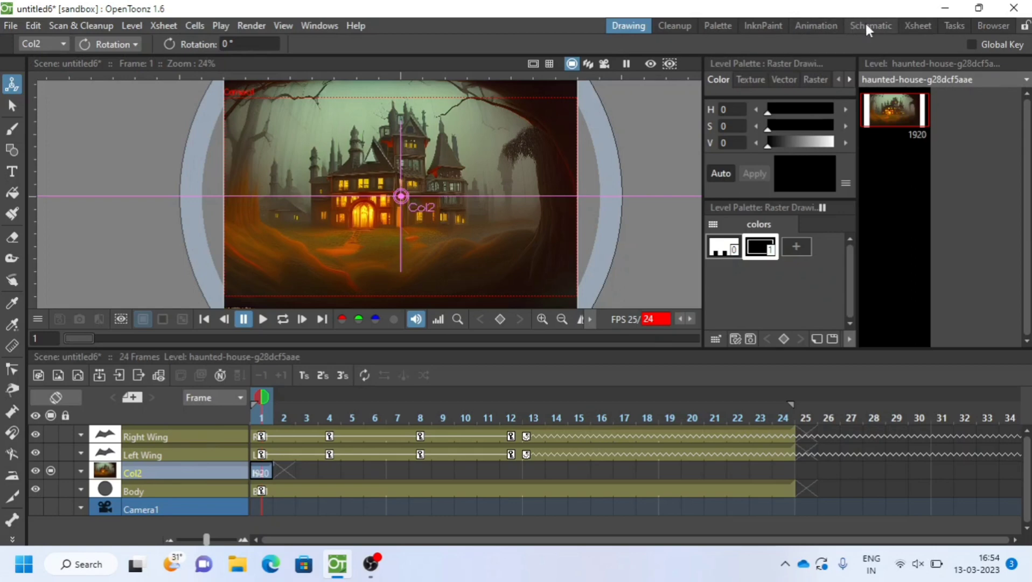
In the Xsheet room, move the haunted-house column to the first slot, then return to the Drawing room.
{"action": "left_click", "coordinate": [906, 24]}
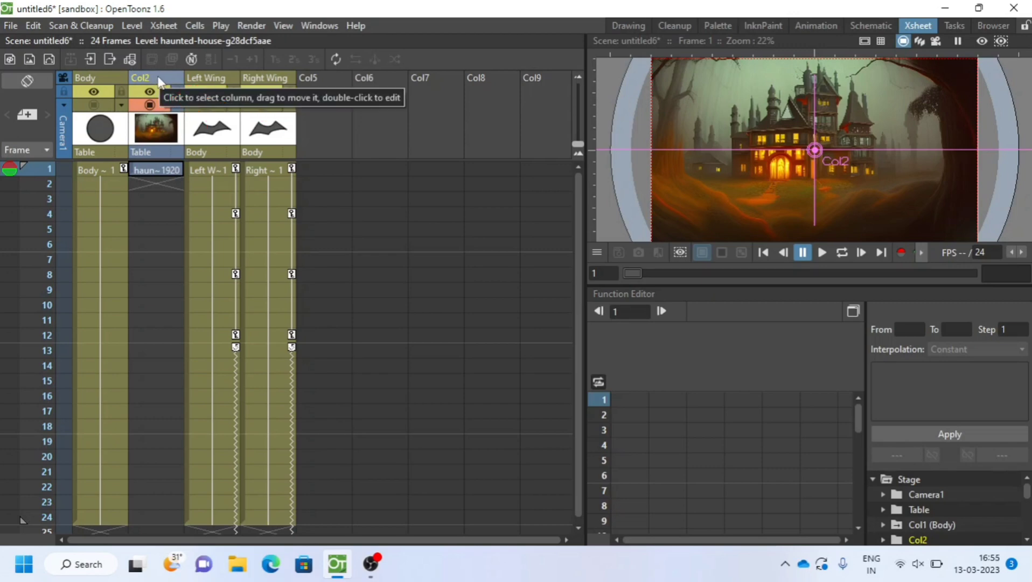
{"action": "left_click_drag", "start_coordinate": [159, 79], "coordinate": [114, 78]}
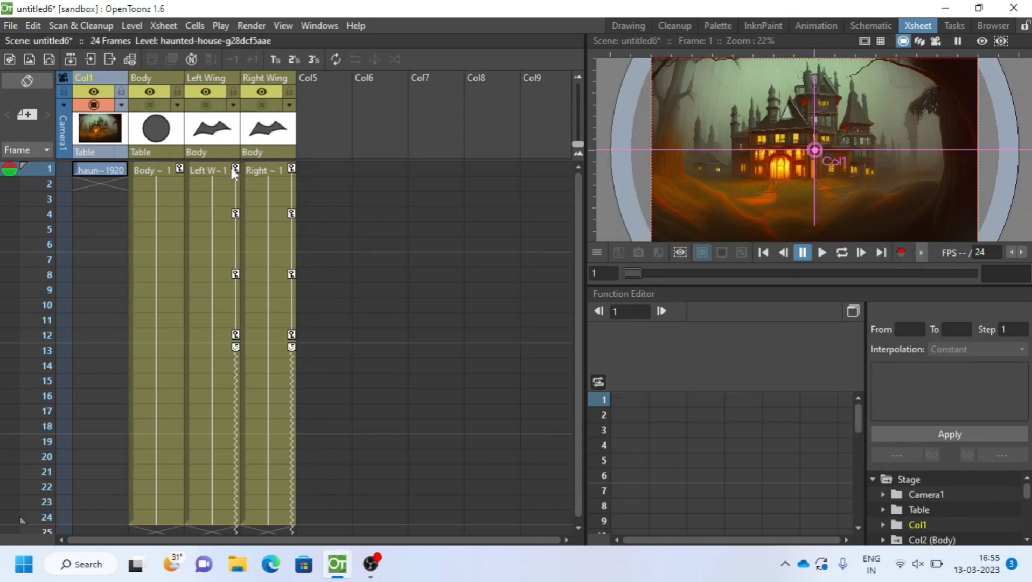
{"action": "left_click", "coordinate": [628, 25]}
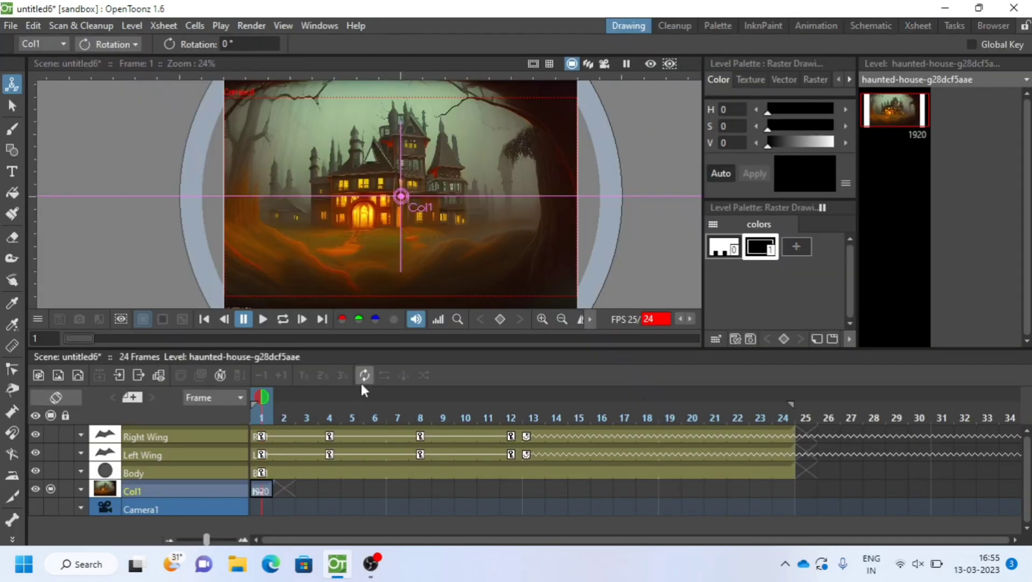
Extend the haunted-house image across 30 frames and scale it to 152.76% at frame 1.
{"action": "left_click", "coordinate": [266, 491]}
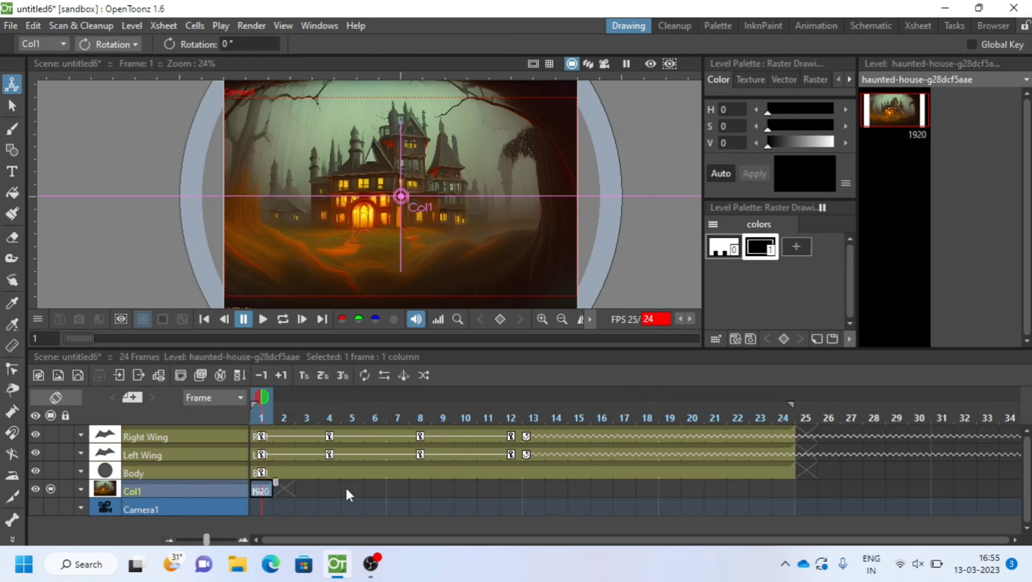
{"action": "mouse_move", "coordinate": [347, 494]}
{"action": "left_mouse_down"}
{"action": "mouse_move", "coordinate": [908, 495]}
{"action": "mouse_move", "coordinate": [950, 485]}
{"action": "left_mouse_up"}
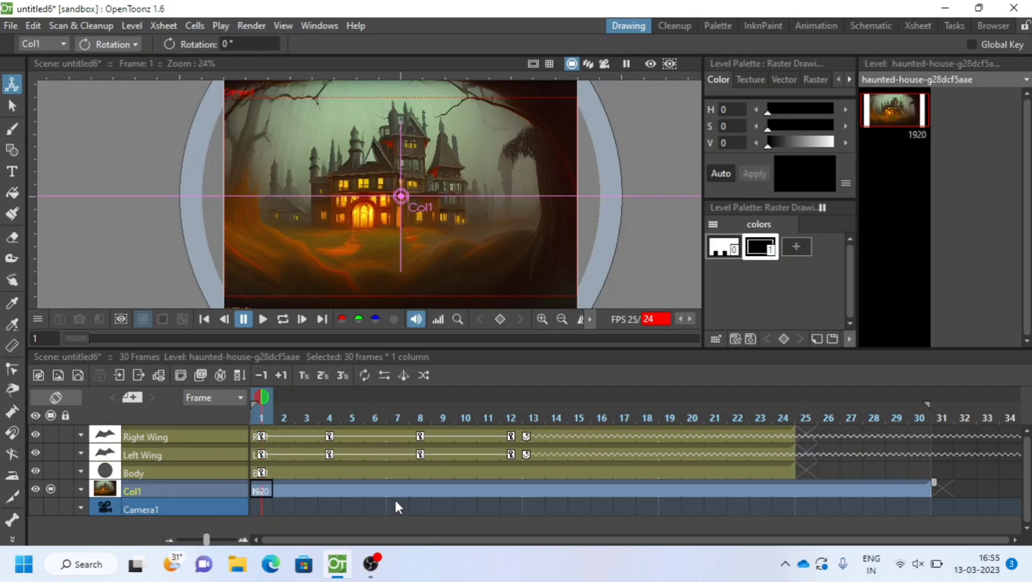
{"action": "left_click", "coordinate": [115, 45]}
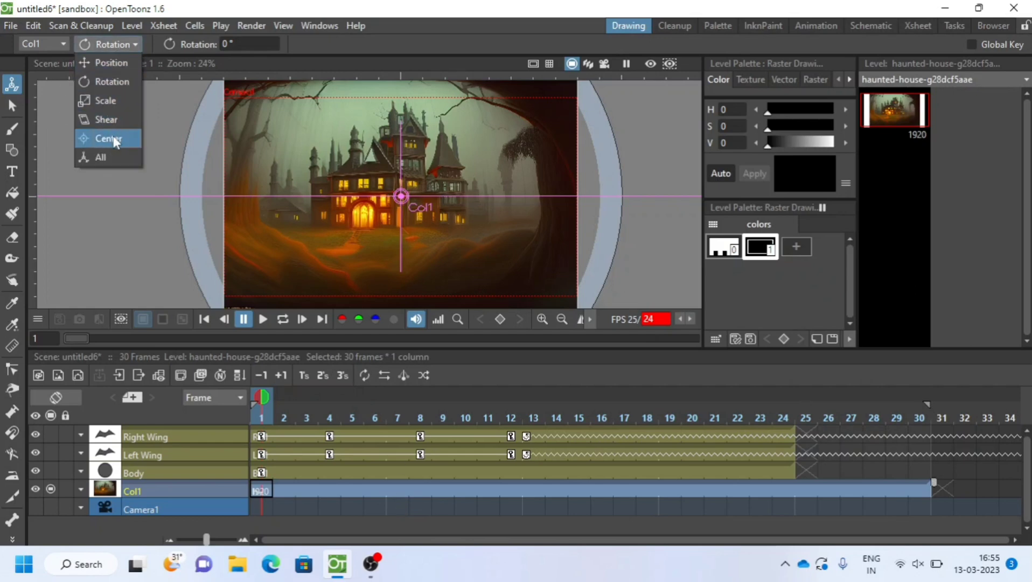
{"action": "left_click", "coordinate": [113, 102]}
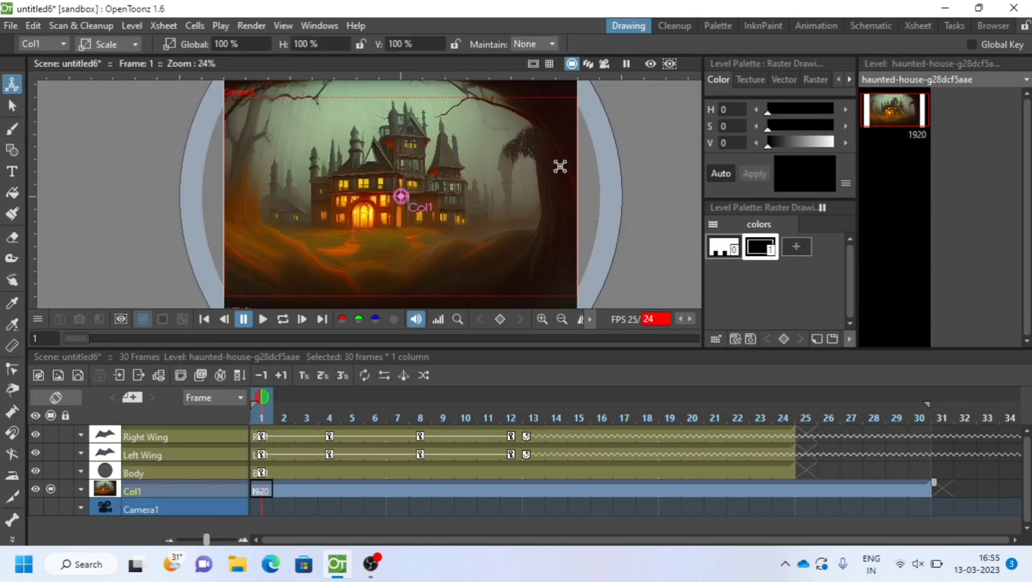
{"action": "scroll", "coordinate": [560, 166], "scroll_direction": "down", "scroll_amount": 3}
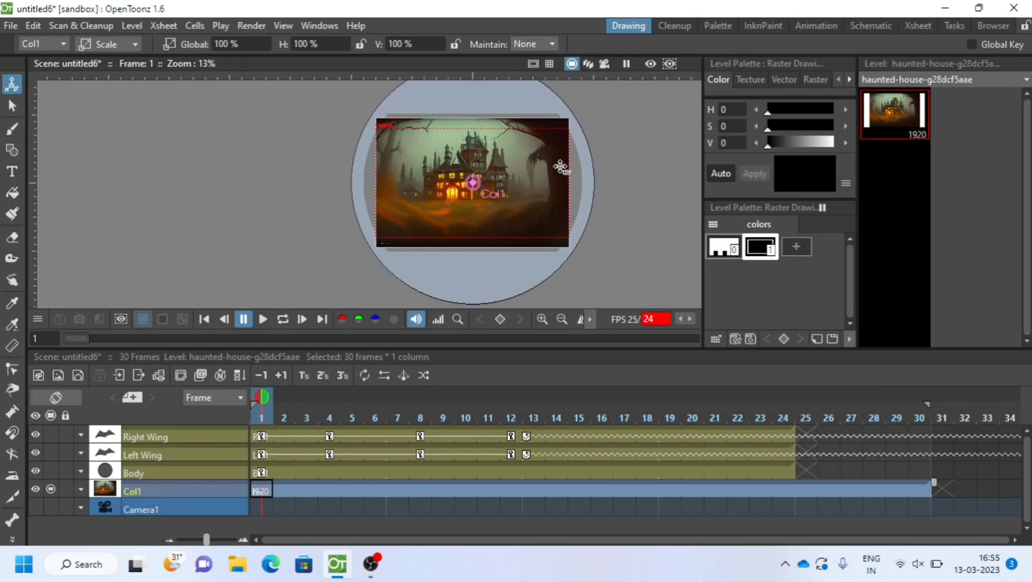
{"action": "left_click_drag", "start_coordinate": [554, 152], "coordinate": [597, 135]}
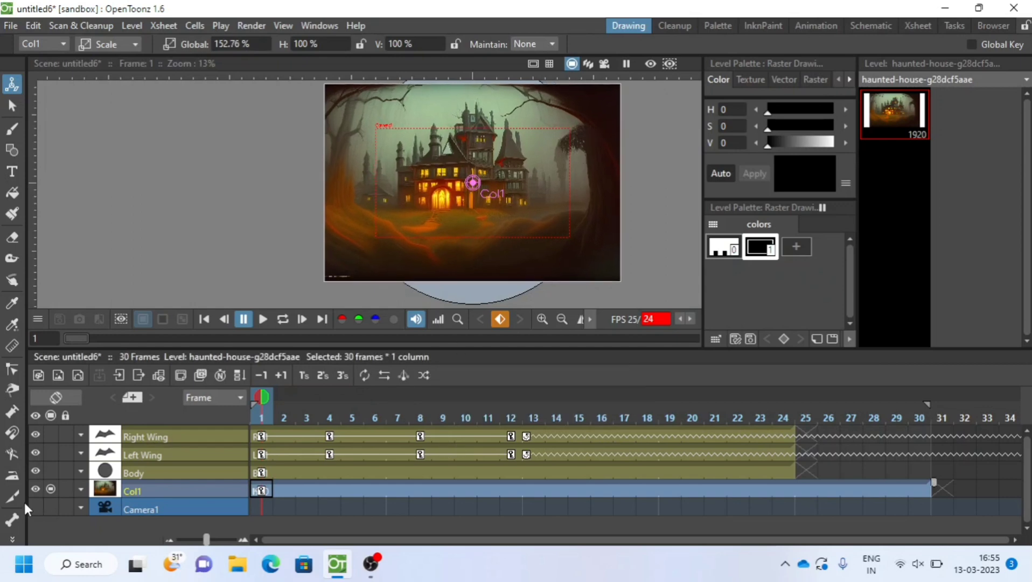
{"action": "left_click", "coordinate": [52, 466]}
Show the remaining two bat parts in the viewer and preview the wing pose at frame 5.
{"action": "left_click", "coordinate": [54, 456]}
{"action": "left_click", "coordinate": [52, 437]}
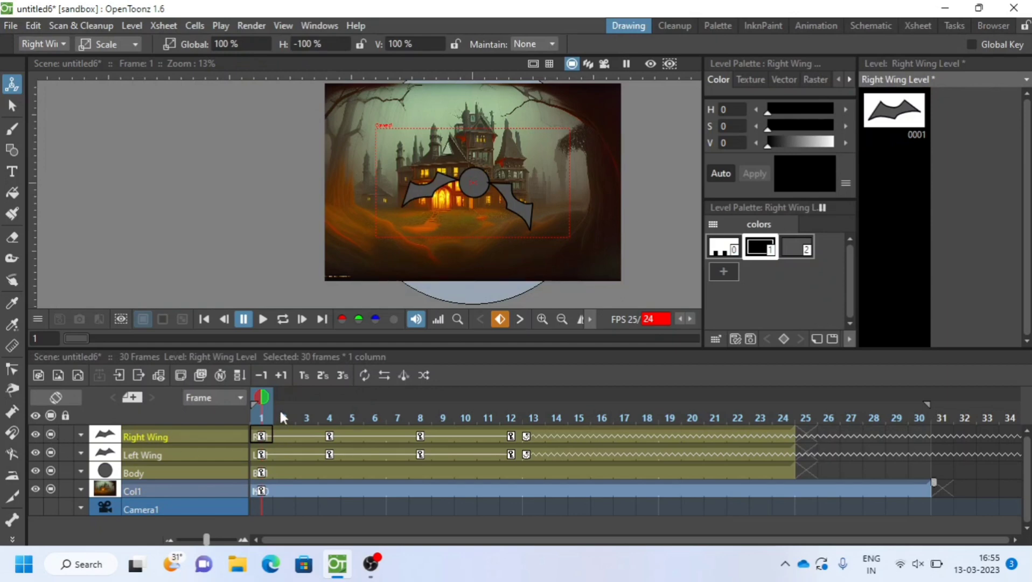
{"action": "mouse_move", "coordinate": [263, 395]}
{"action": "left_mouse_down"}
{"action": "mouse_move", "coordinate": [553, 390]}
{"action": "mouse_move", "coordinate": [248, 391]}
{"action": "left_mouse_up"}
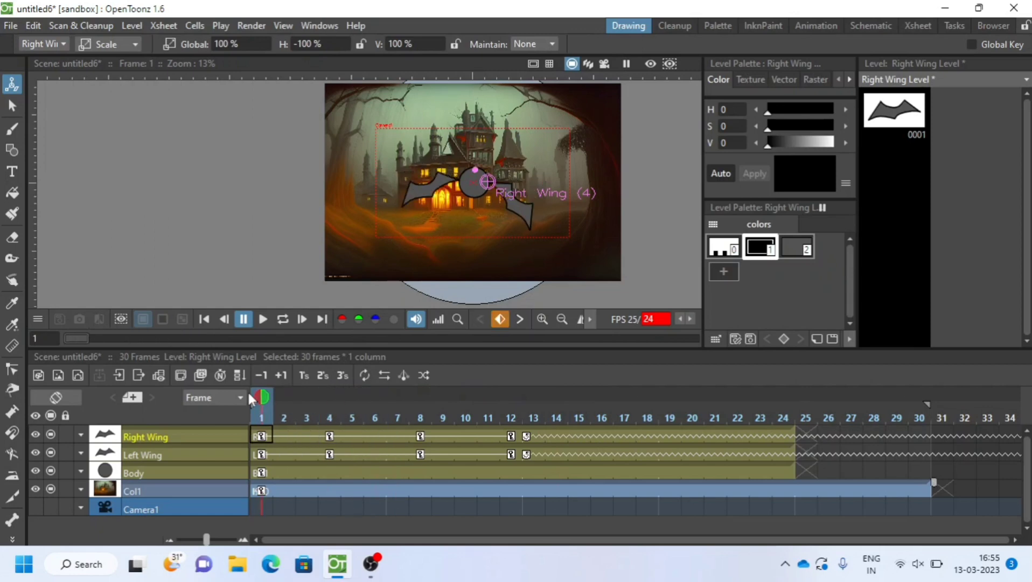
Make Body the current column, check the bat pose at frame 5, and bring up the transform modes.
{"action": "left_click", "coordinate": [156, 472]}
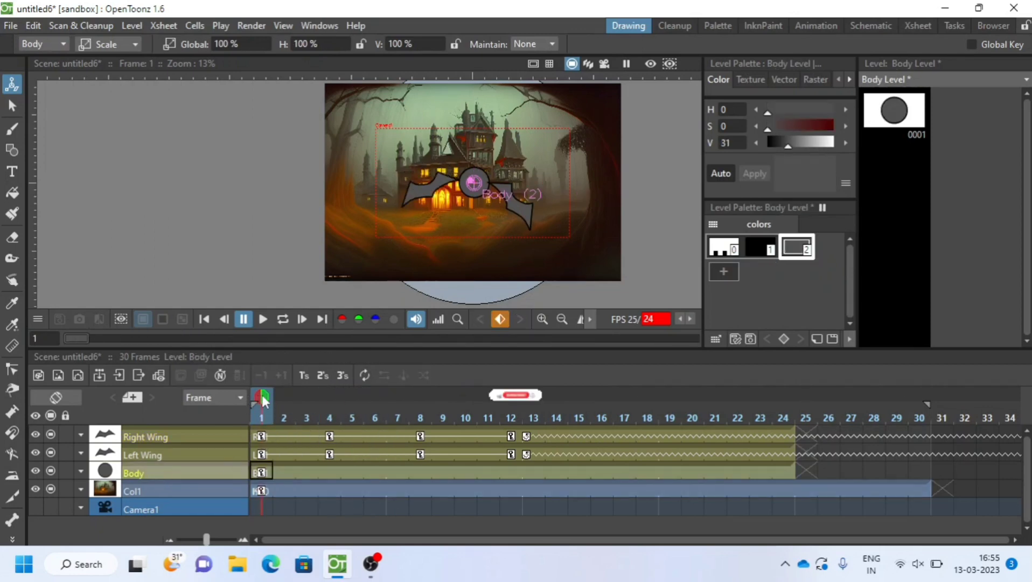
{"action": "mouse_move", "coordinate": [262, 395]}
{"action": "left_mouse_down"}
{"action": "mouse_move", "coordinate": [474, 396]}
{"action": "mouse_move", "coordinate": [265, 376]}
{"action": "left_mouse_up"}
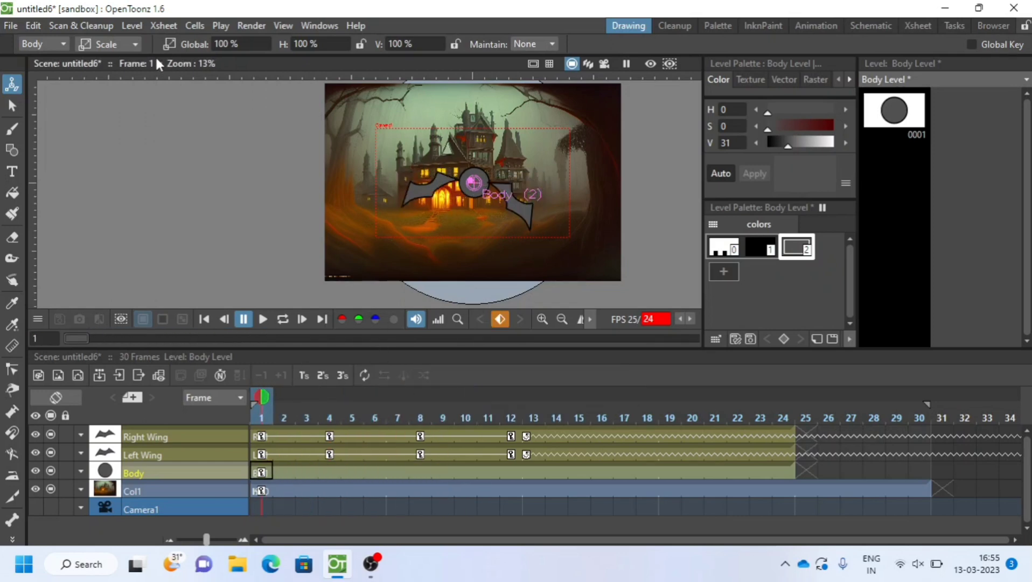
{"action": "left_click", "coordinate": [112, 43]}
Key the Body moving from lower left at frame 1 to upper right at frame 24, then preview.
{"action": "left_click", "coordinate": [112, 64]}
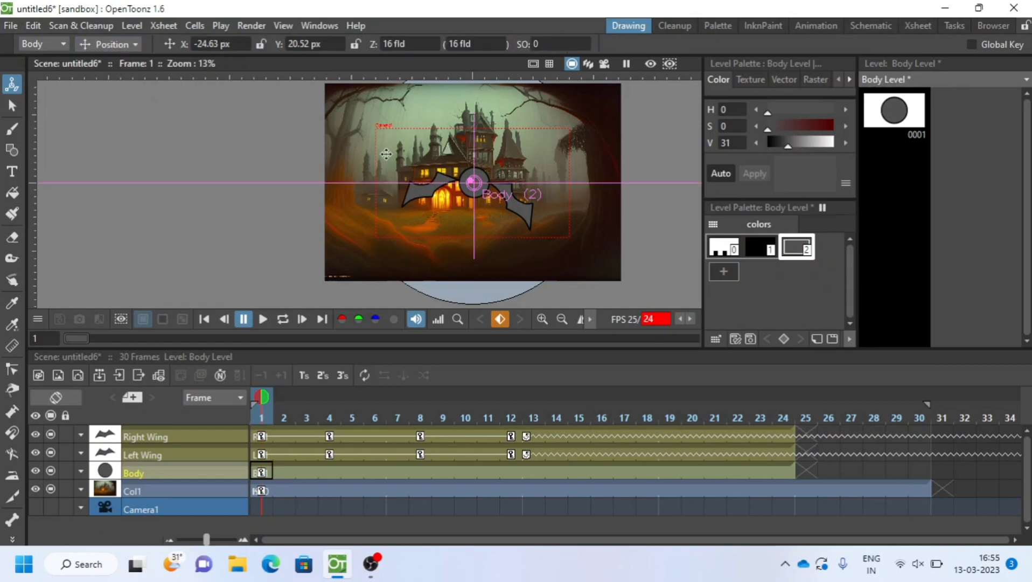
{"action": "left_click_drag", "start_coordinate": [477, 186], "coordinate": [332, 269]}
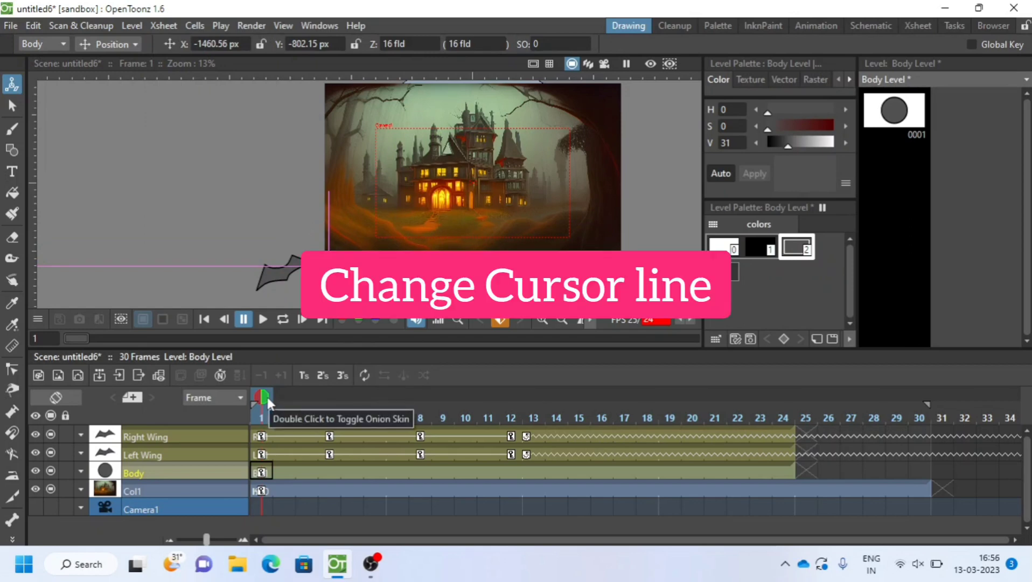
{"action": "left_click_drag", "start_coordinate": [267, 397], "coordinate": [784, 396]}
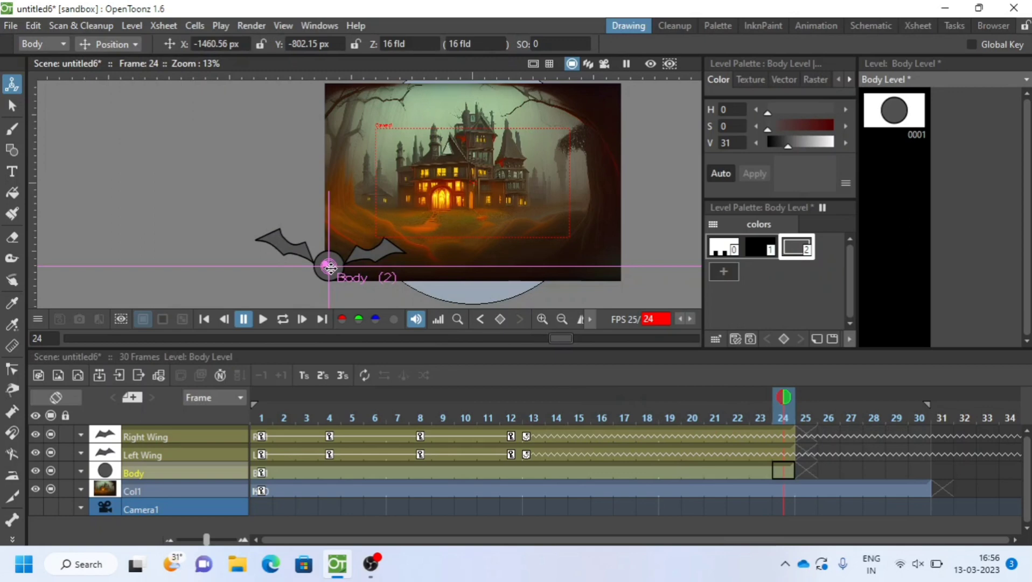
{"action": "left_click_drag", "start_coordinate": [336, 266], "coordinate": [612, 123]}
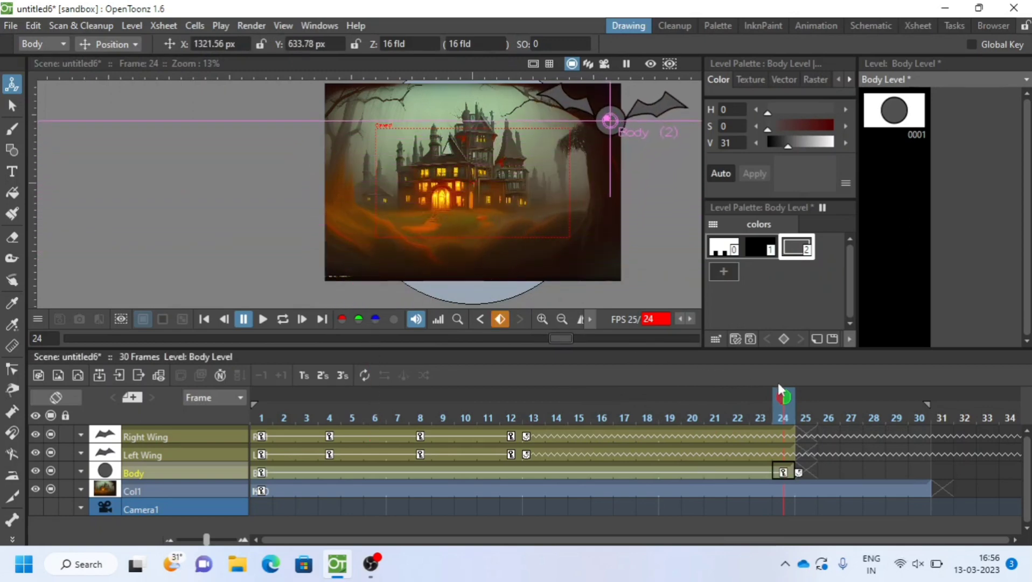
{"action": "left_click_drag", "start_coordinate": [779, 403], "coordinate": [249, 432]}
{"action": "left_click", "coordinate": [261, 490]}
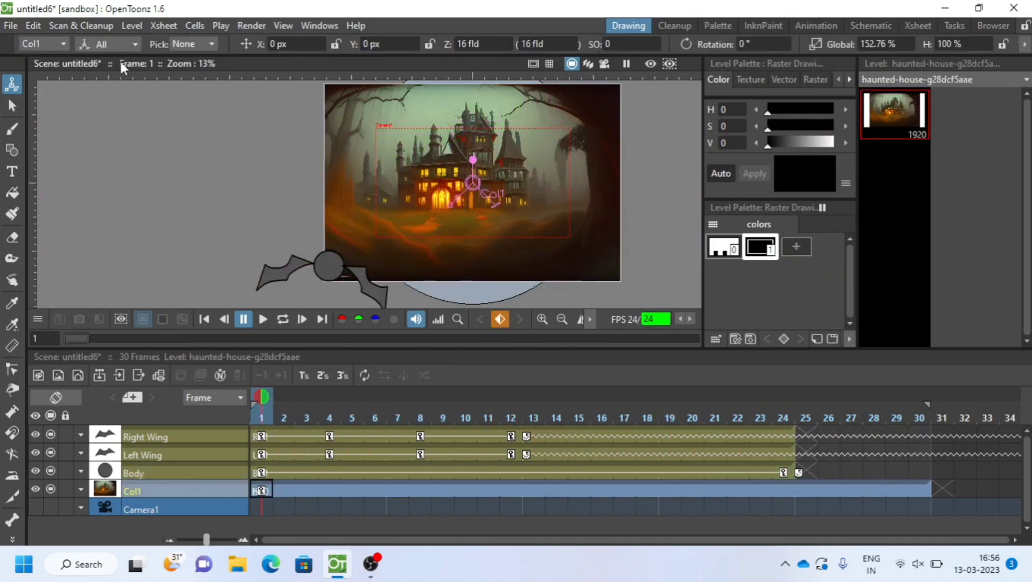
Scale the background down from 152.76% at frame 1 to 116.95% at frame 24 and preview.
{"action": "left_click", "coordinate": [118, 44]}
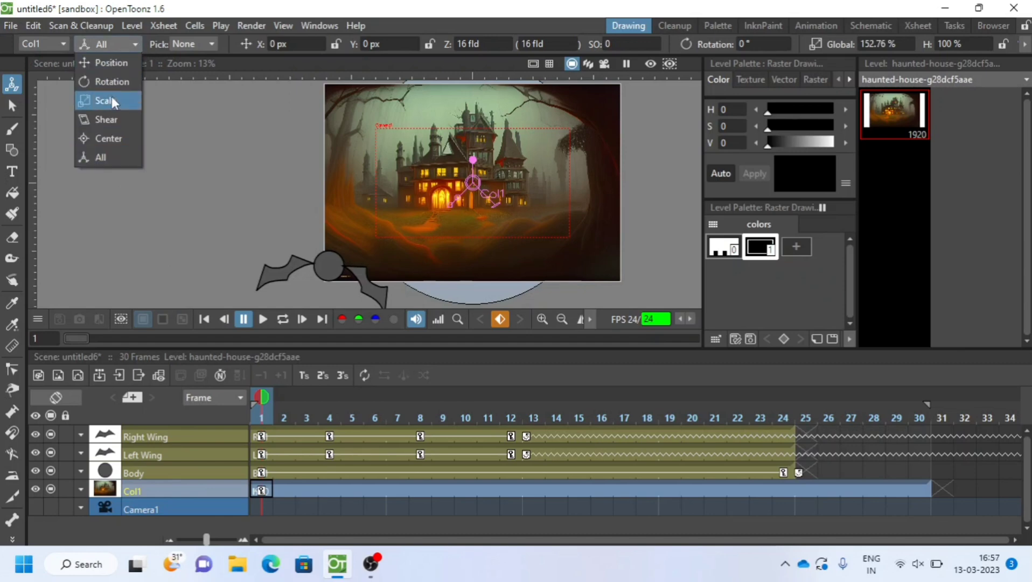
{"action": "key", "text": "Escape"}
{"action": "key", "text": "s"}
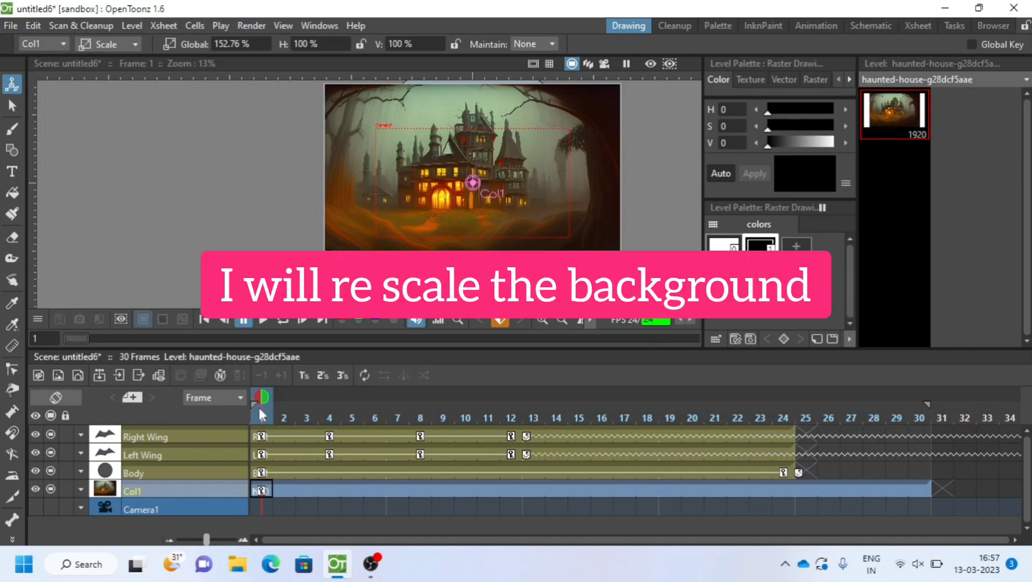
{"action": "left_click_drag", "start_coordinate": [258, 397], "coordinate": [783, 398]}
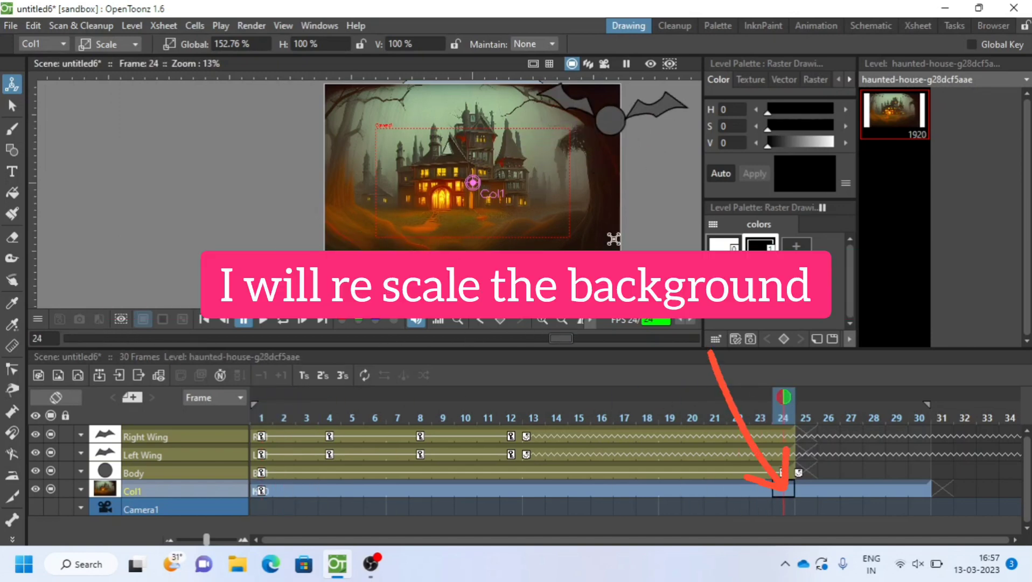
{"action": "left_click_drag", "start_coordinate": [513, 181], "coordinate": [503, 181]}
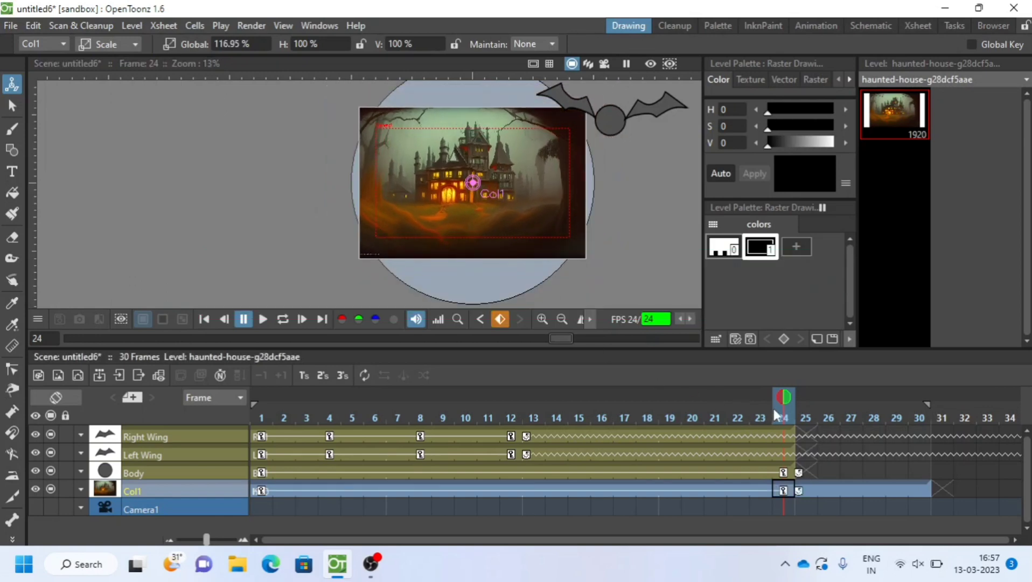
{"action": "left_click_drag", "start_coordinate": [779, 396], "coordinate": [254, 405]}
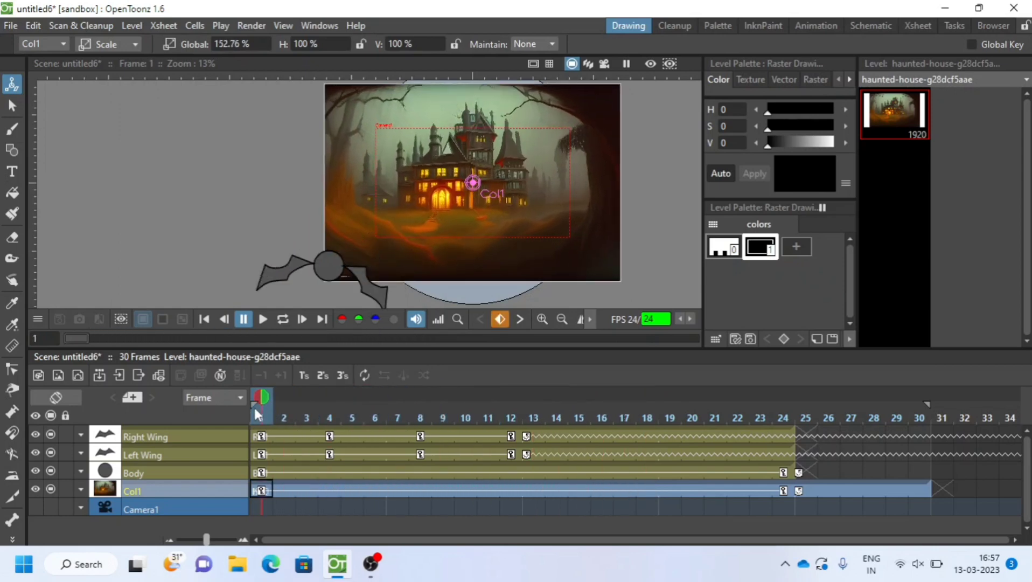
Play the animation and narrow the timeline's frame columns.
{"action": "left_click", "coordinate": [262, 319]}
{"action": "left_click", "coordinate": [242, 541]}
{"action": "left_click", "coordinate": [169, 541]}
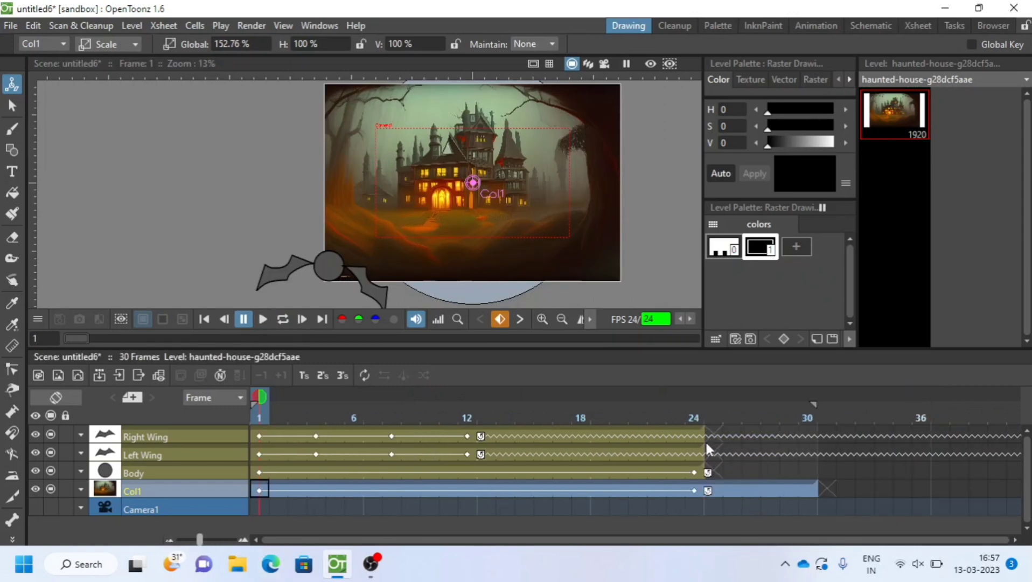
Extend the Right Wing, Left Wing and Body columns out to frame 59.
{"action": "left_click", "coordinate": [221, 435]}
{"action": "left_click", "coordinate": [228, 453]}
{"action": "left_click", "coordinate": [225, 471]}
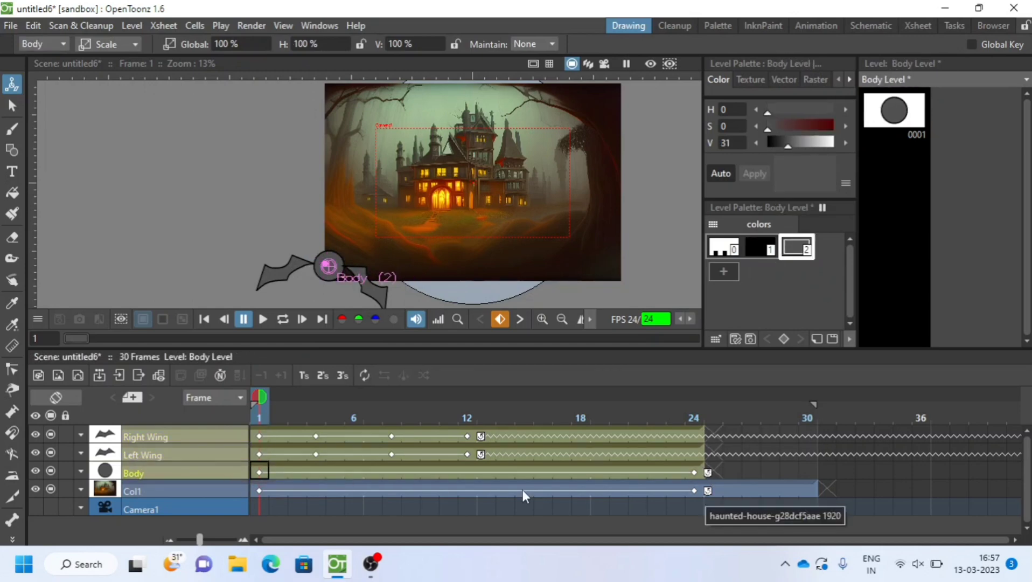
{"action": "left_click", "coordinate": [703, 435]}
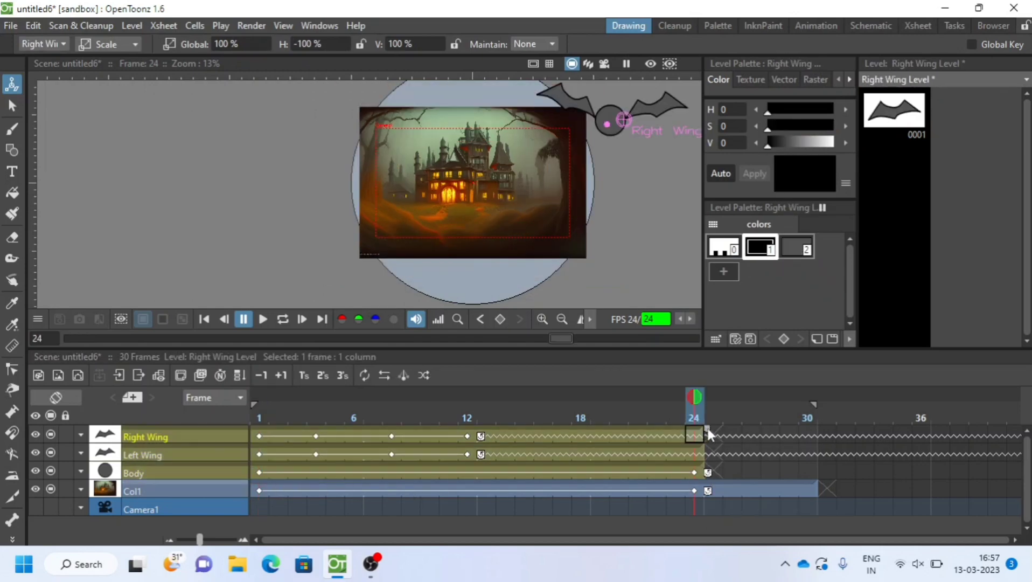
{"action": "left_click", "coordinate": [699, 468]}
{"action": "left_click_drag", "start_coordinate": [708, 472], "coordinate": [1016, 476]}
Extend the background column Col1 to frame 59 and zoom the timeline out.
{"action": "left_click", "coordinate": [458, 489]}
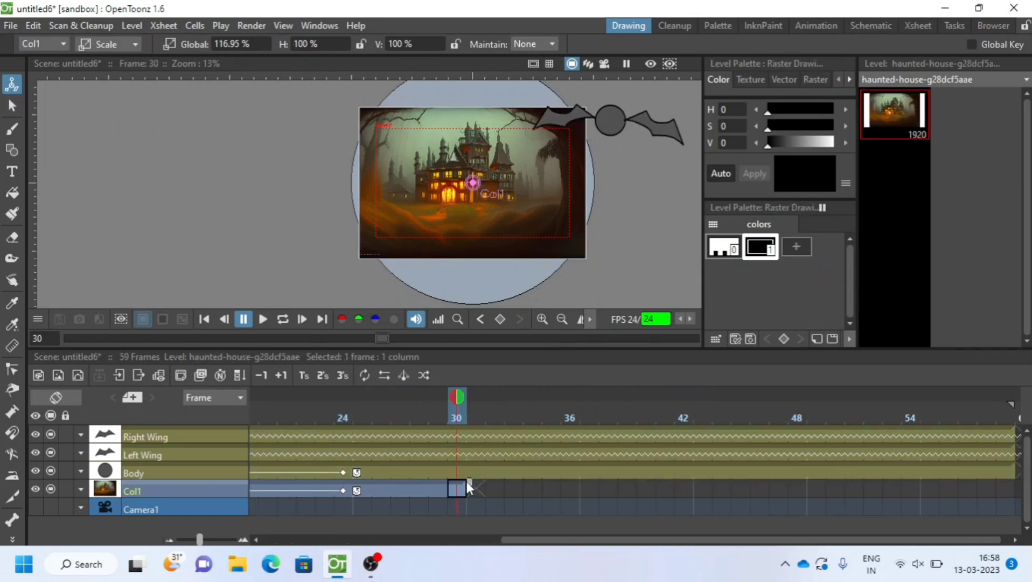
{"action": "left_click_drag", "start_coordinate": [466, 482], "coordinate": [1015, 479]}
{"action": "scroll", "coordinate": [428, 531], "scroll_direction": "left", "scroll_amount": 5}
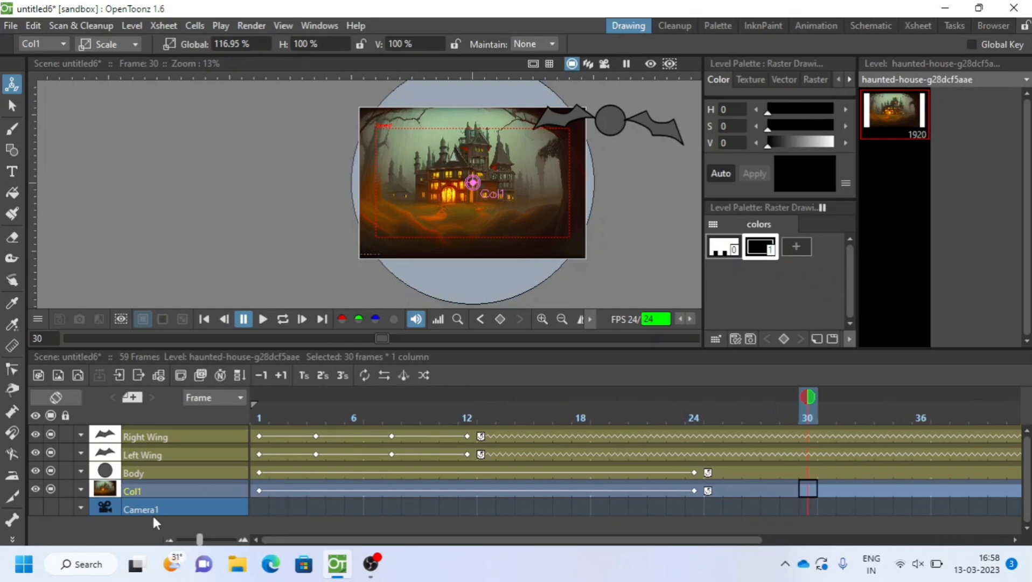
{"action": "left_click", "coordinate": [170, 539]}
Move the Body and background end keys from frame 24 to frame 59, then play it back.
{"action": "left_click_drag", "start_coordinate": [597, 399], "coordinate": [427, 396]}
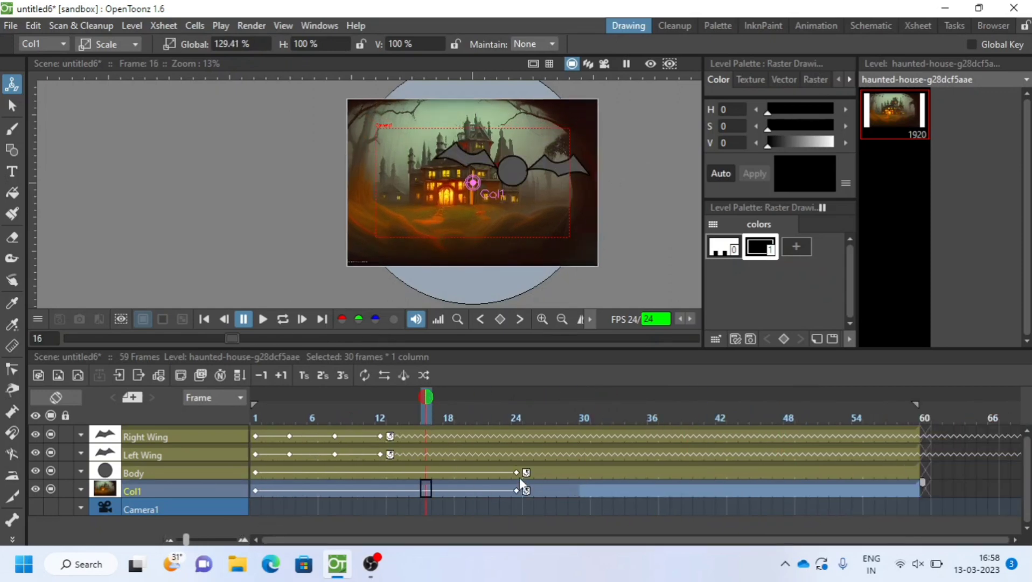
{"action": "left_click", "coordinate": [516, 472]}
{"action": "left_click_drag", "start_coordinate": [515, 472], "coordinate": [903, 472]}
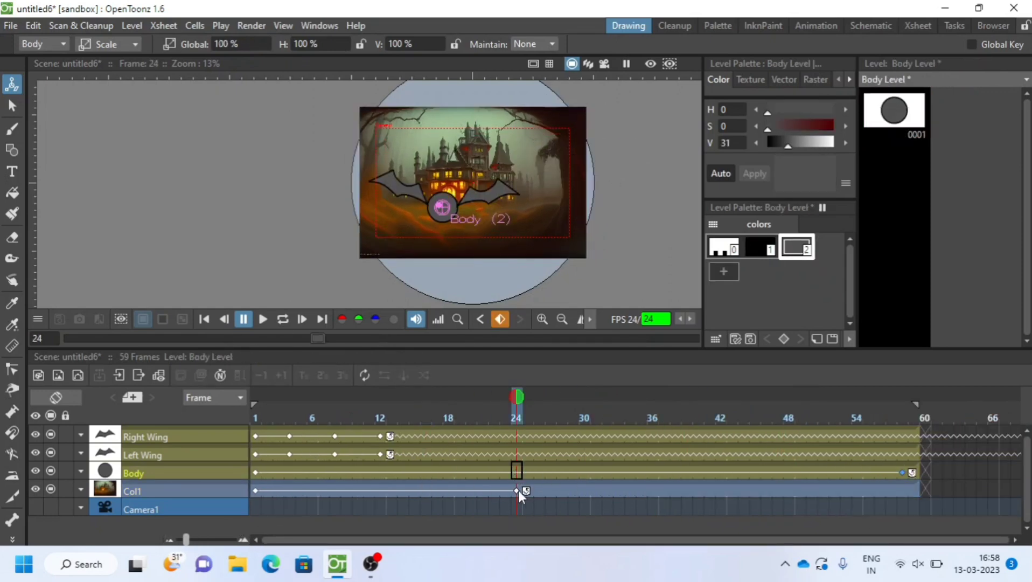
{"action": "left_click_drag", "start_coordinate": [519, 490], "coordinate": [913, 497]}
{"action": "left_click", "coordinate": [262, 319]}
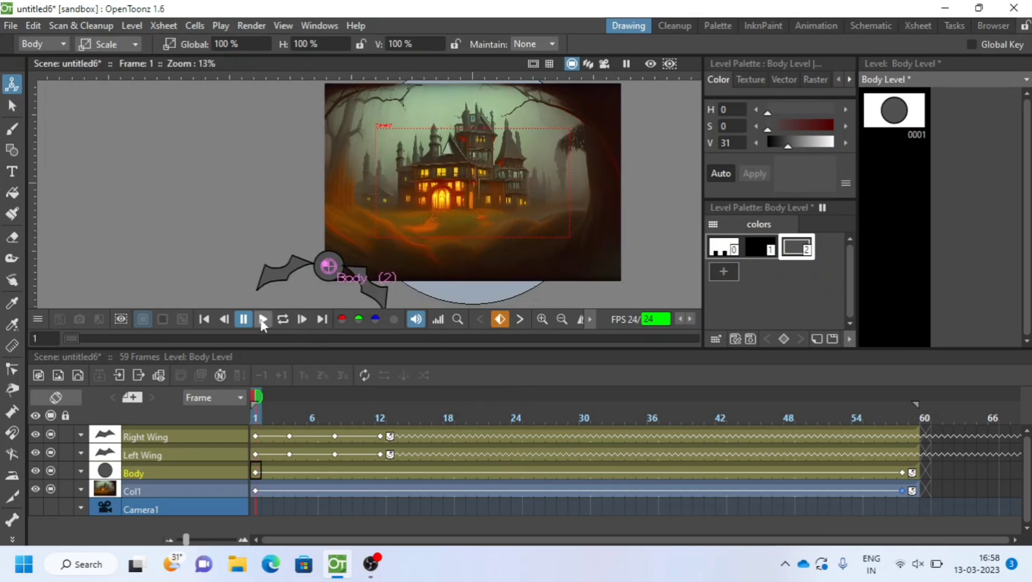